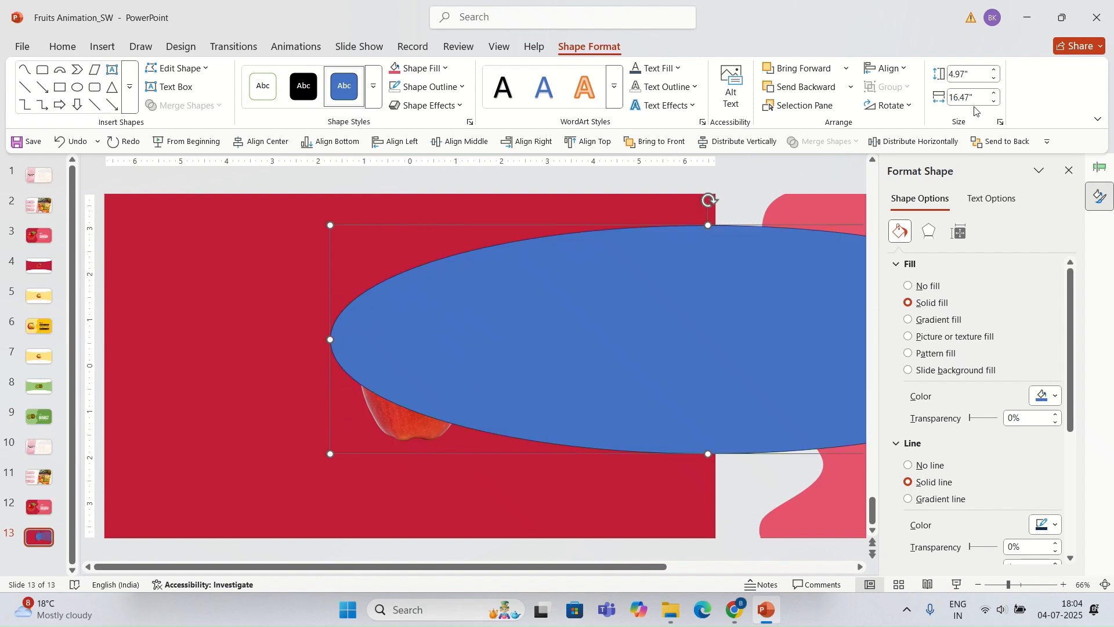
Step: Position the blue ellipse across the slide's upper part and format it with a white fill and no outline
drag(604, 287, 363, 268)
click(419, 69)
click(397, 141)
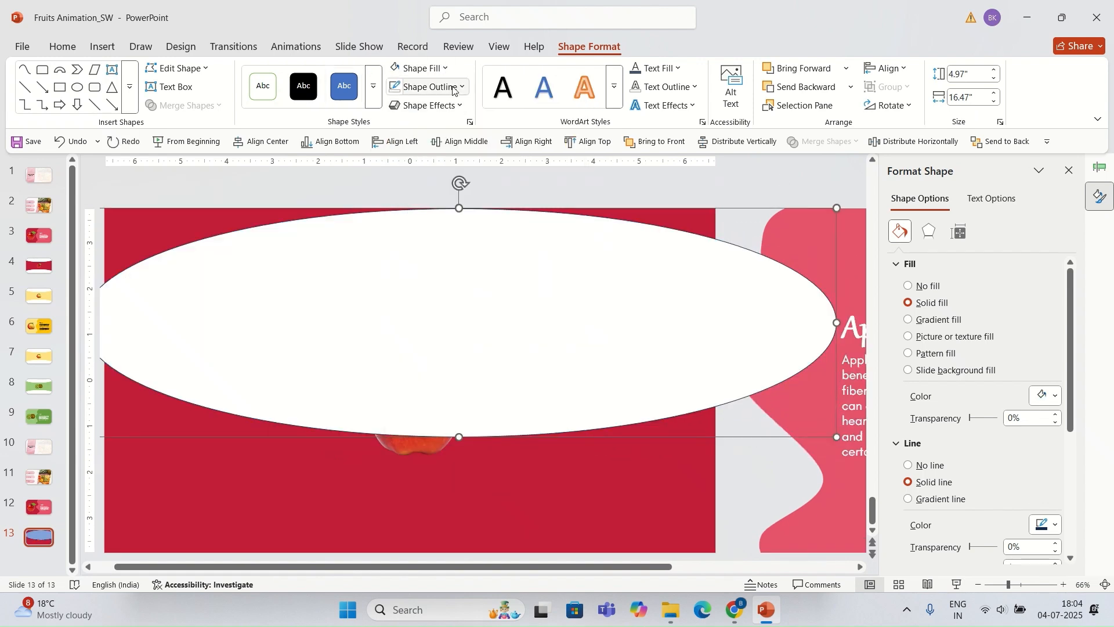
click(428, 87)
click(419, 382)
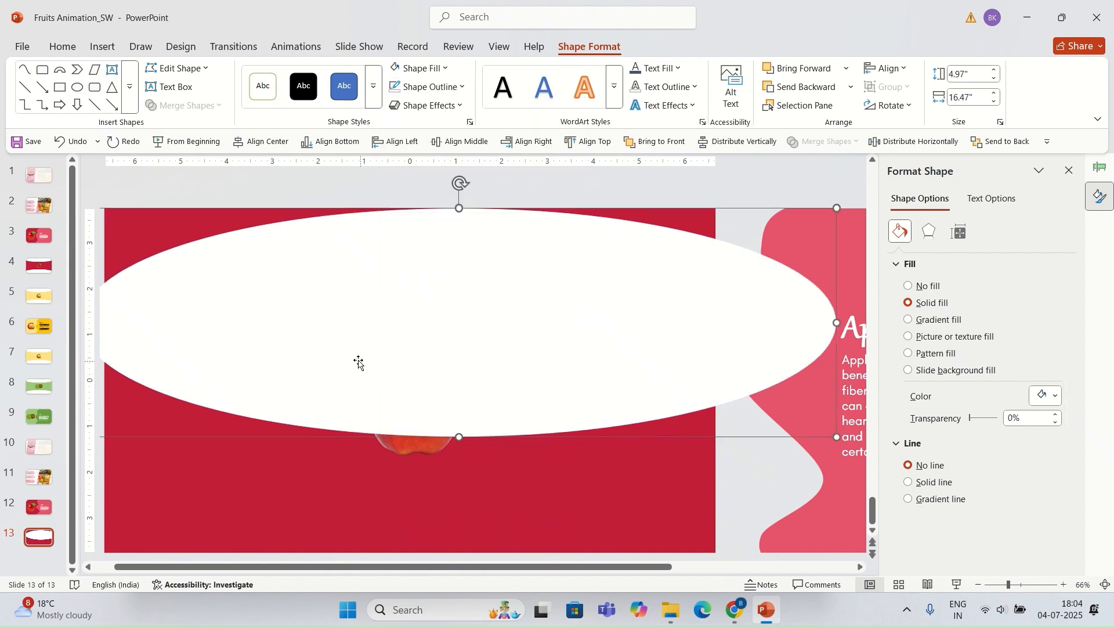
Step: Move the white ellipse to the slide's top edge and copy it down over the bottom edge
scroll(357, 363, down, 2)
drag(439, 333, 413, 226)
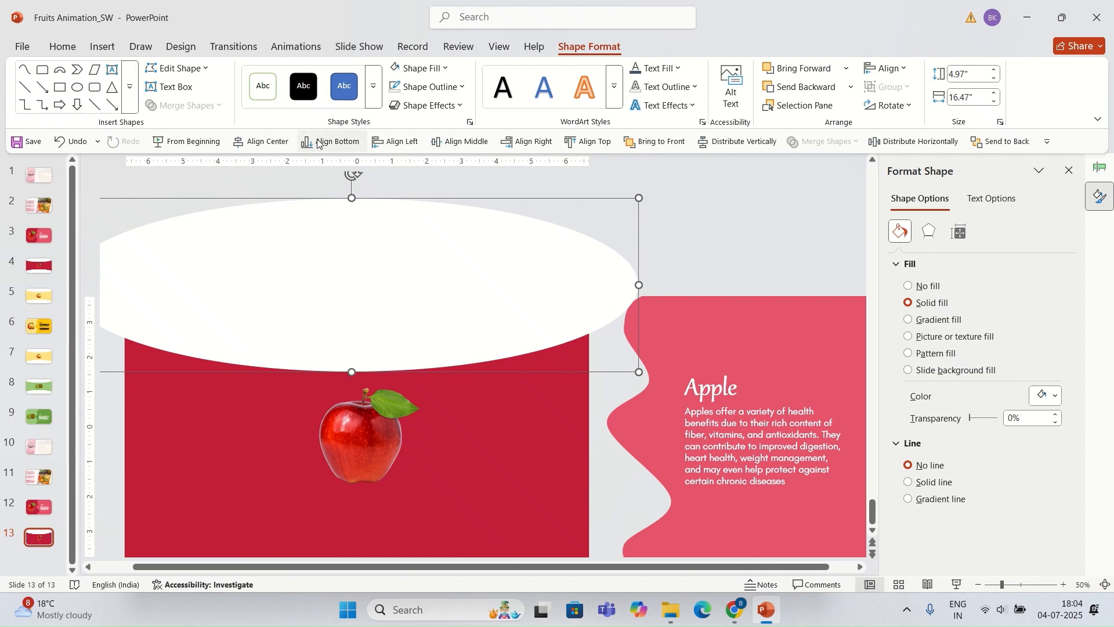
click(473, 191)
click(454, 232)
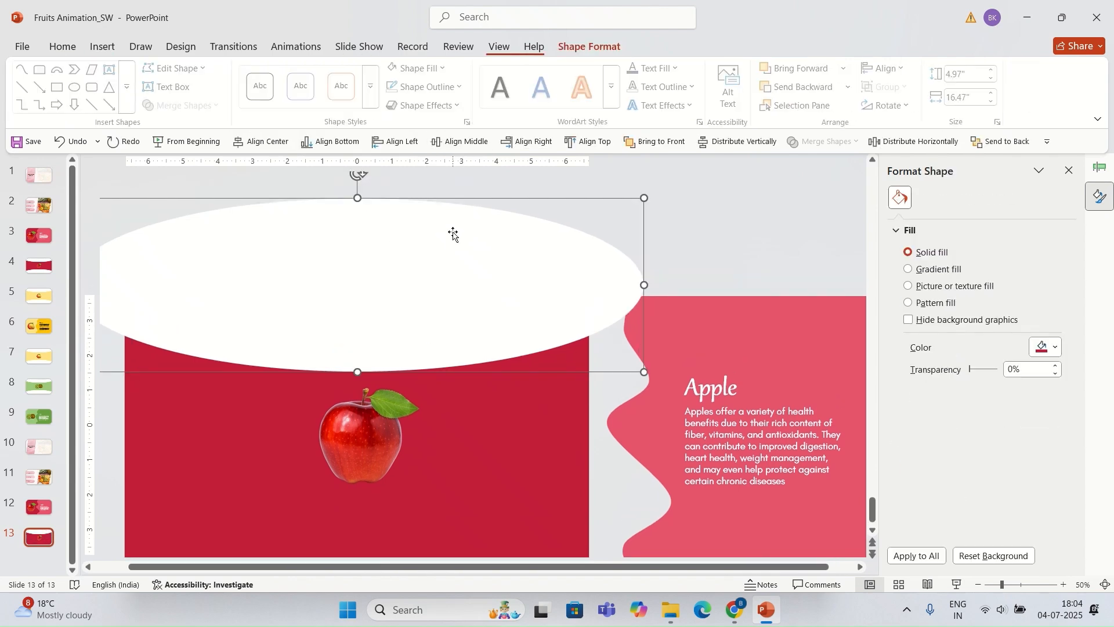
drag(425, 262, 423, 514)
scroll(467, 403, down, 1)
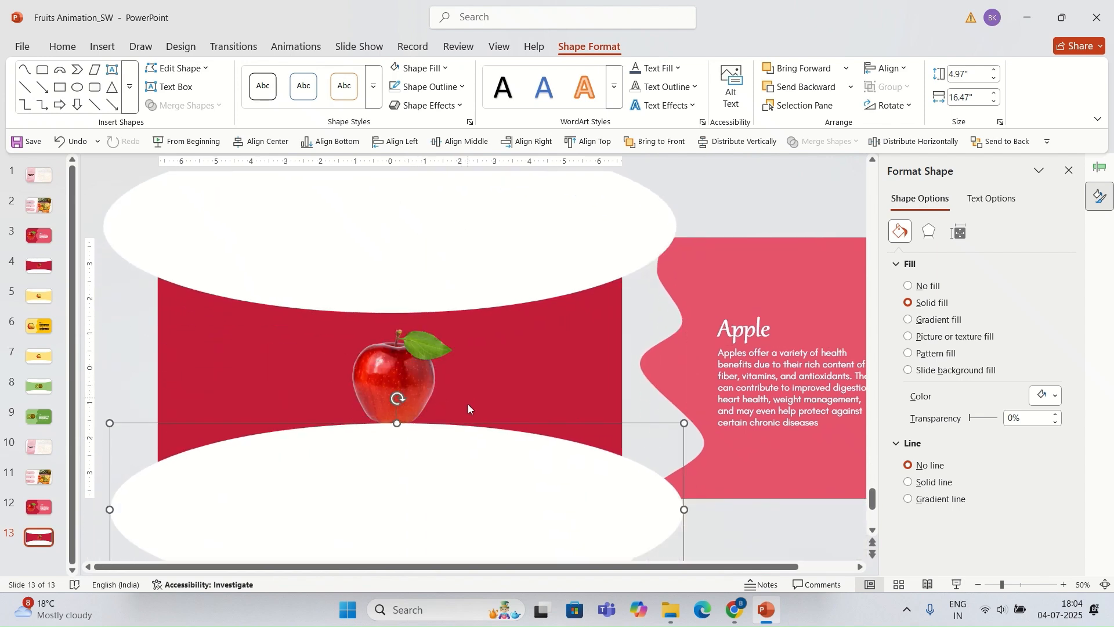
mouse_move(464, 464)
mouse_down()
mouse_move(450, 488)
mouse_move(452, 472)
mouse_up()
key(ctrl+z)
key(ctrl+z)
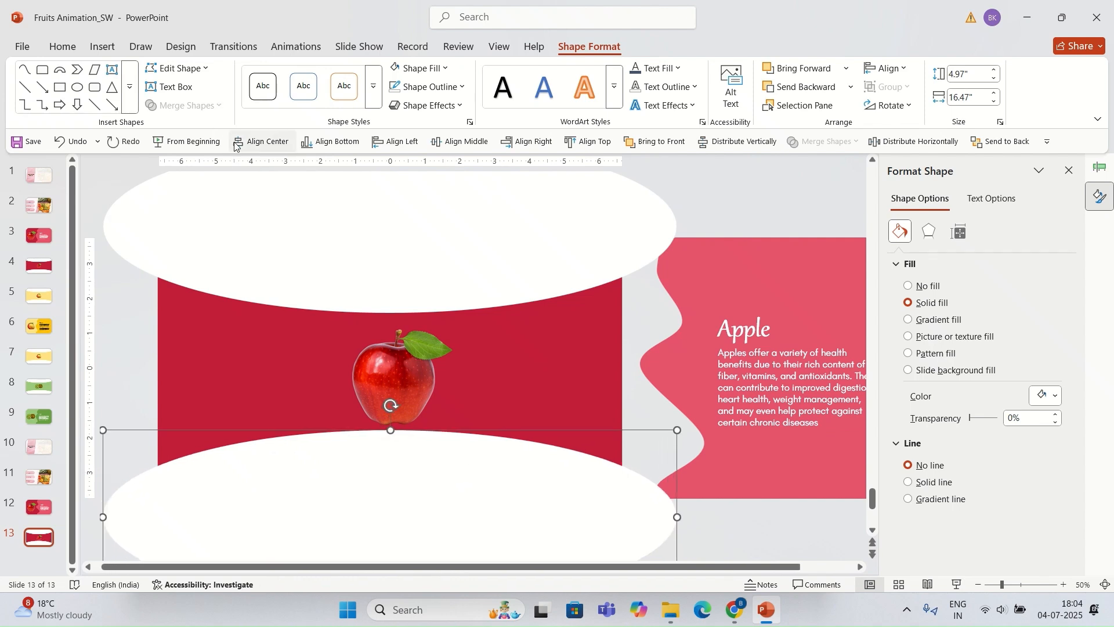
Step: Group the top and bottom white ellipses together
shift+click(400, 260)
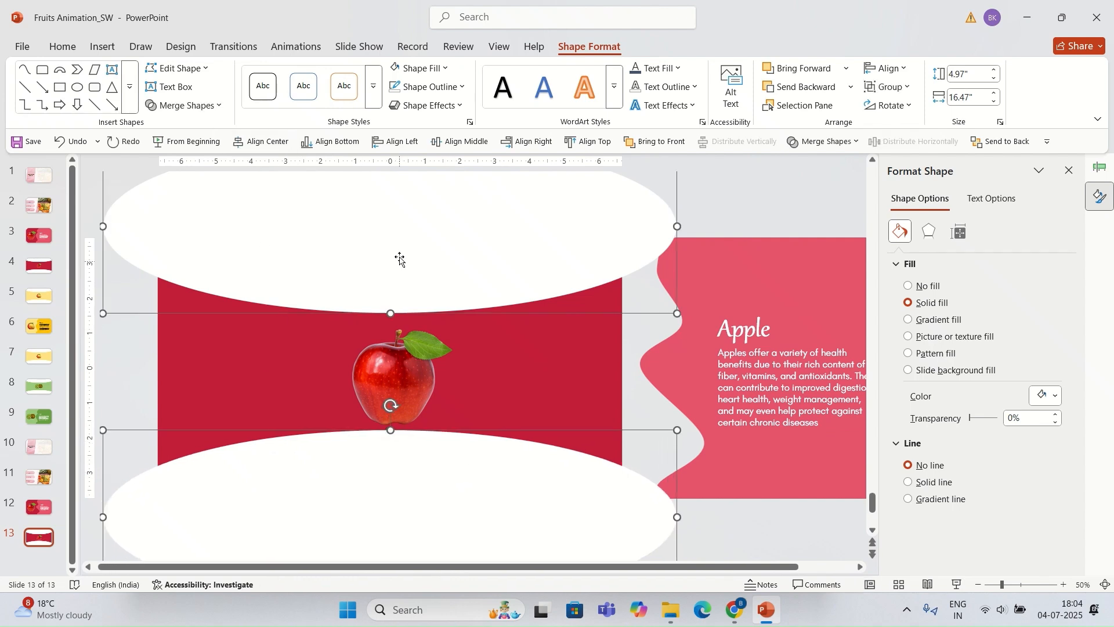
key(ctrl+g)
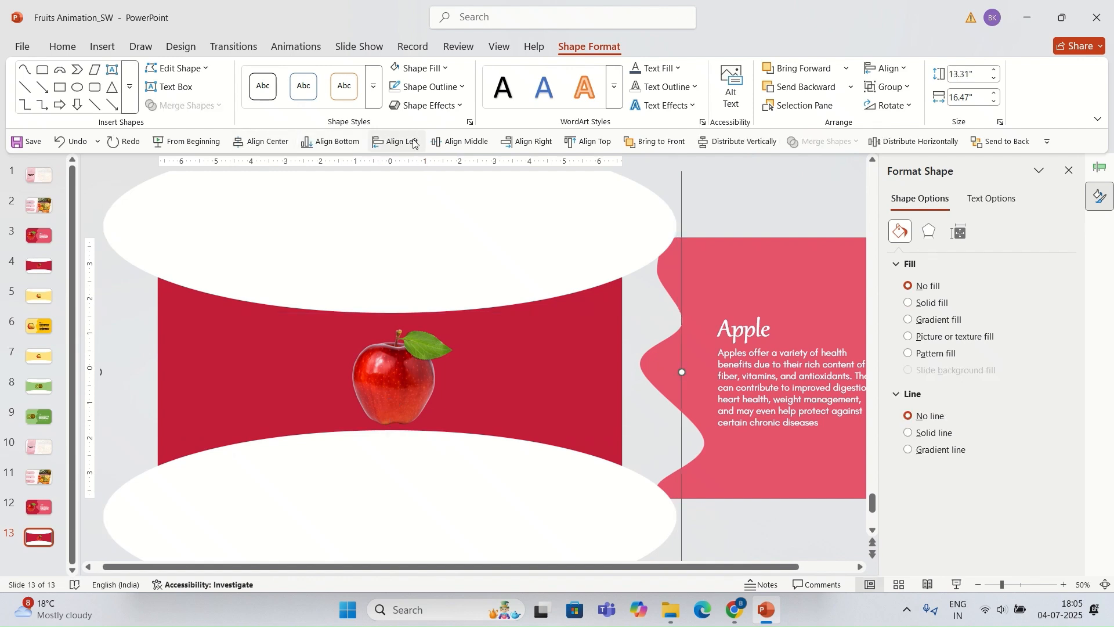
drag(680, 371, 680, 368)
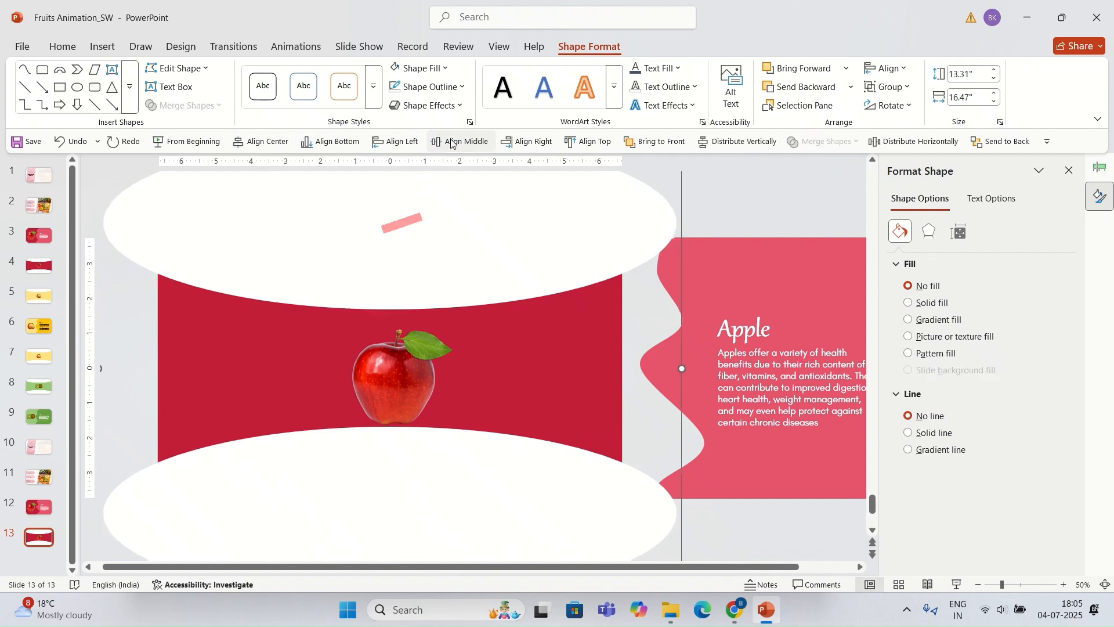
click(435, 254)
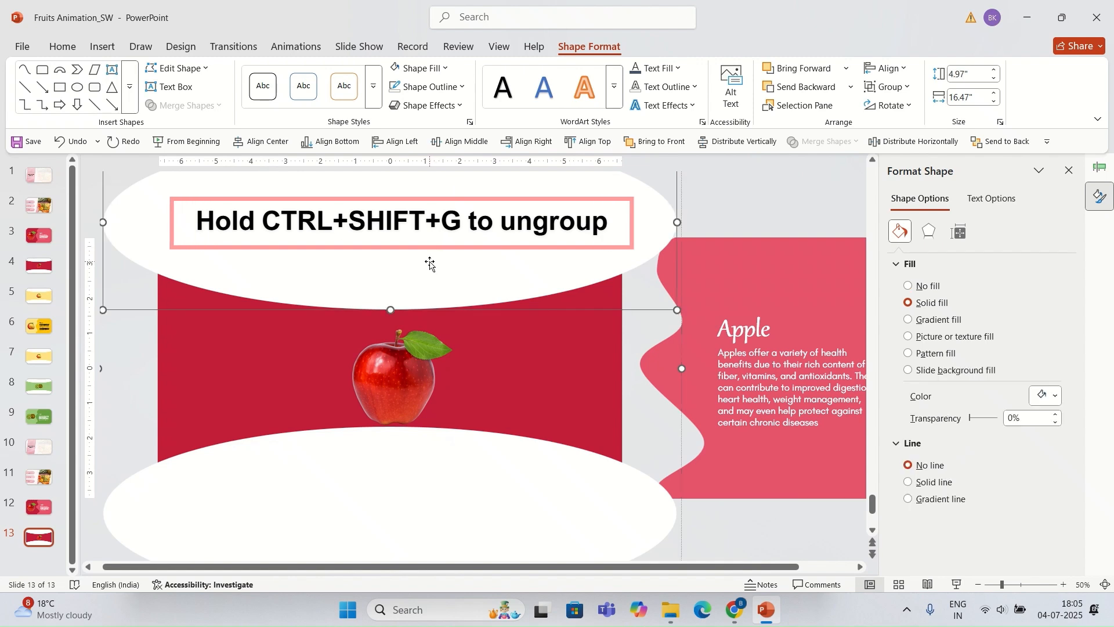
click(99, 369)
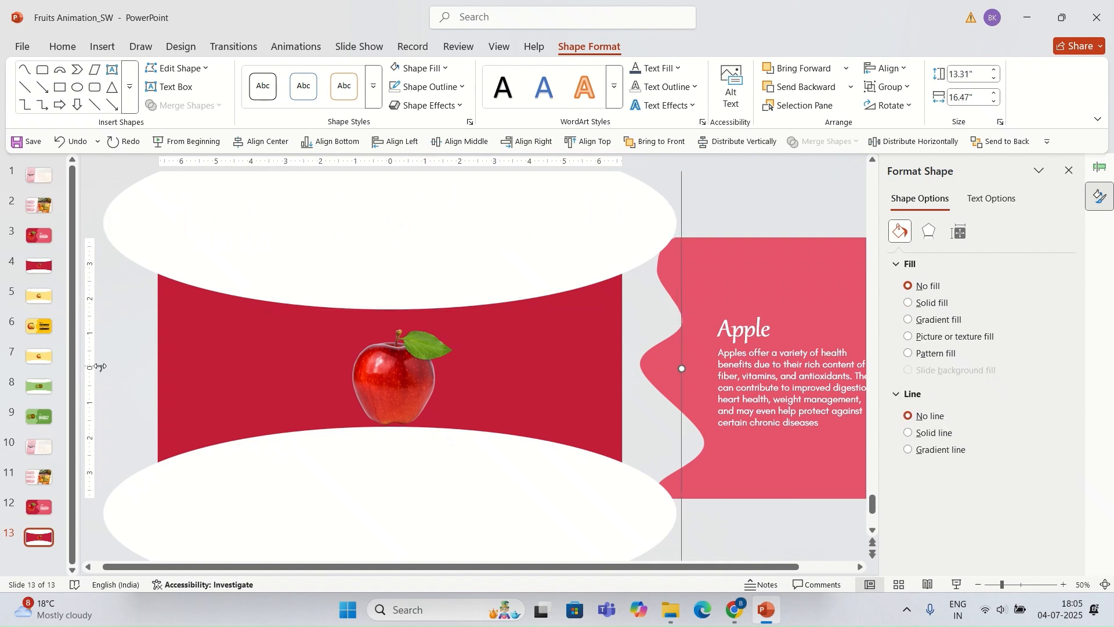
click(100, 366)
click(117, 391)
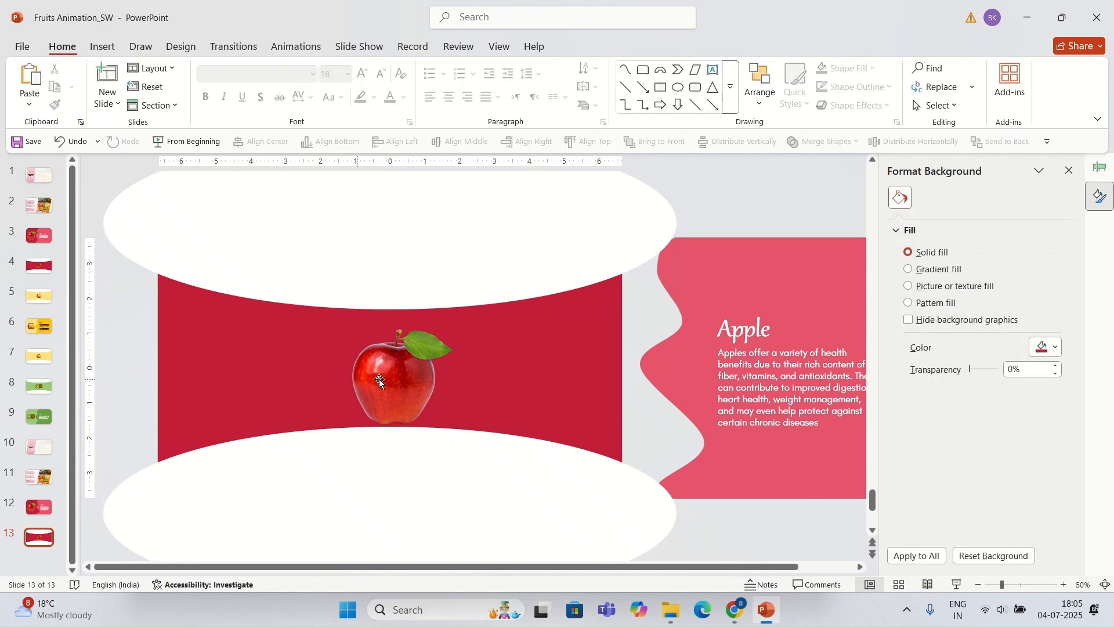
Step: Shrink the apple picture slightly and align it to the center and middle of the slide
click(401, 394)
key(Escape)
click(403, 392)
drag(456, 440, 451, 434)
click(253, 142)
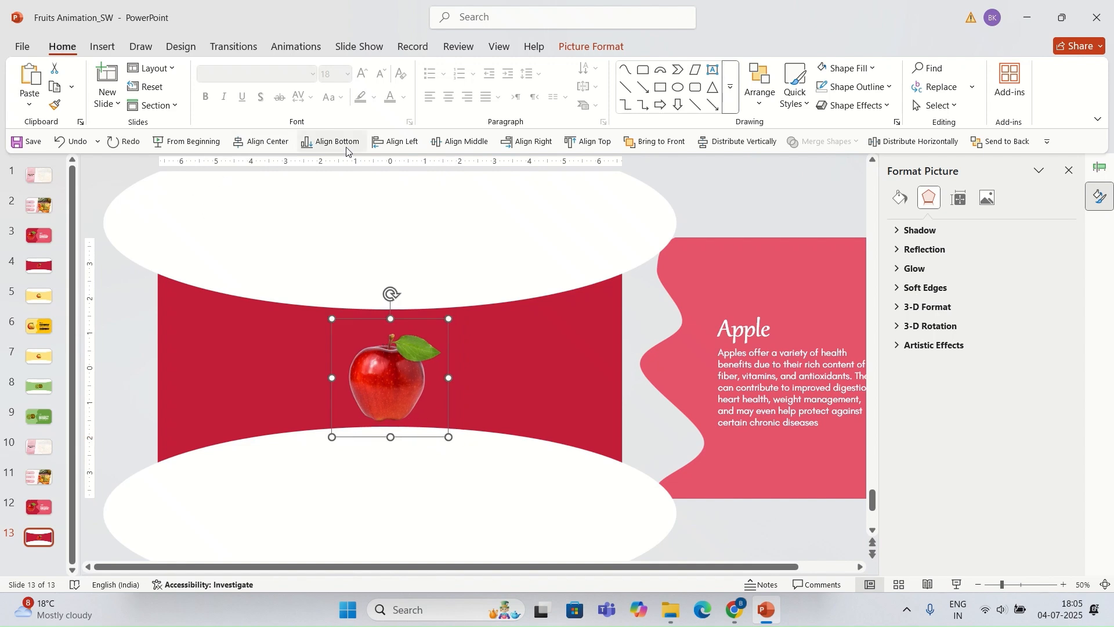
click(459, 141)
click(259, 346)
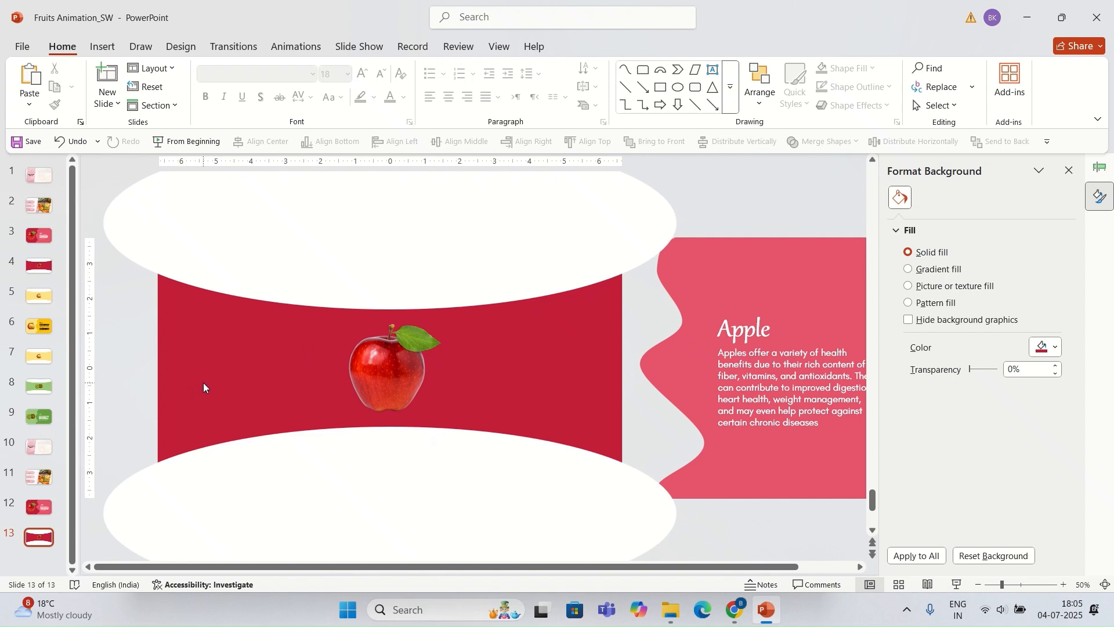
Step: Duplicate slide 13 and delete the pink Apple text panel from the new slide
click(46, 541)
key(ctrl+d)
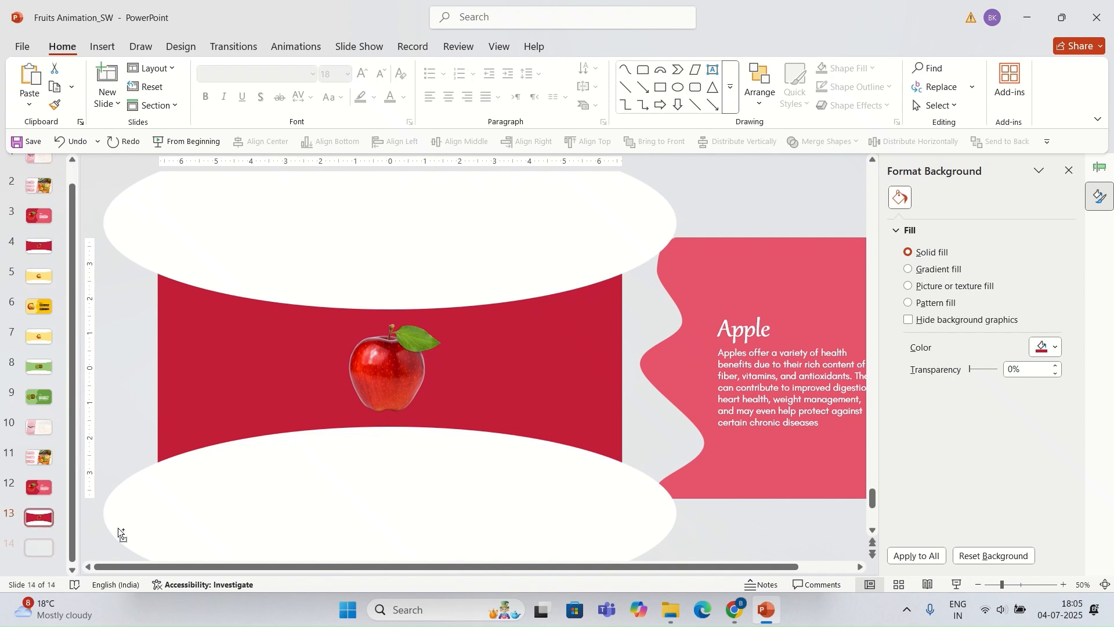
click(659, 345)
key(Delete)
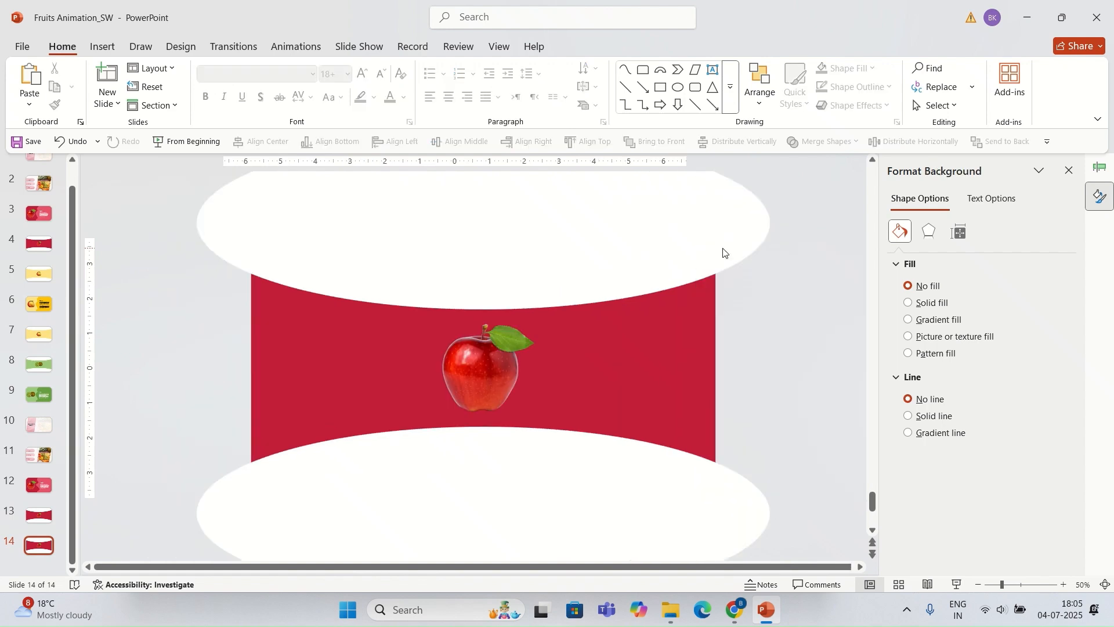
Step: Draw a rectangle about 13.33 in wide and 7.08 in tall over the slide and send it to the back
click(664, 93)
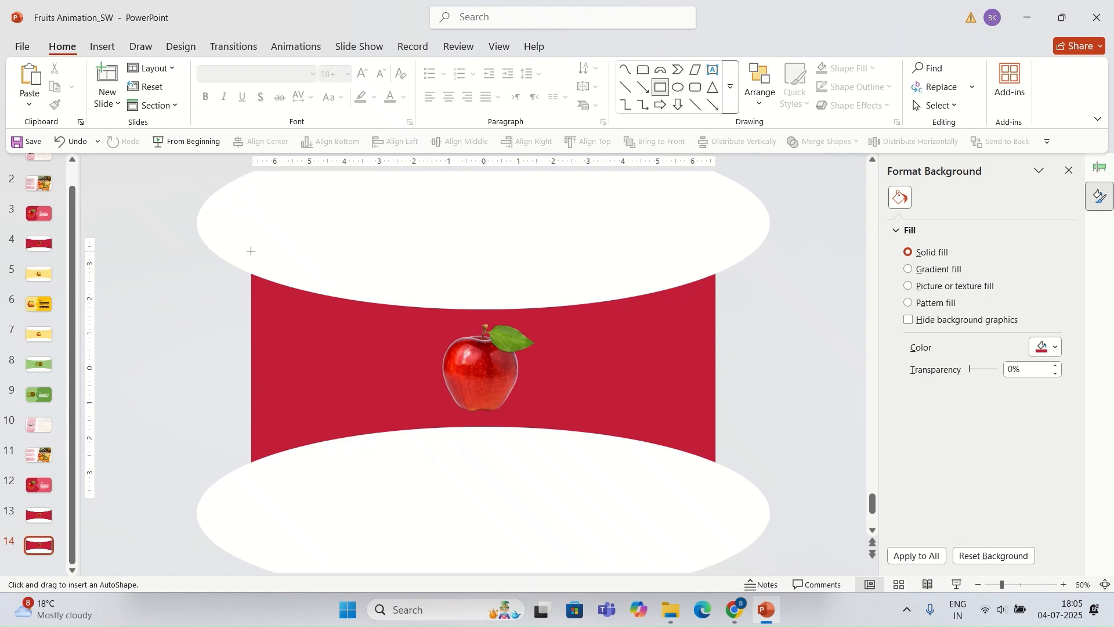
drag(253, 252, 716, 499)
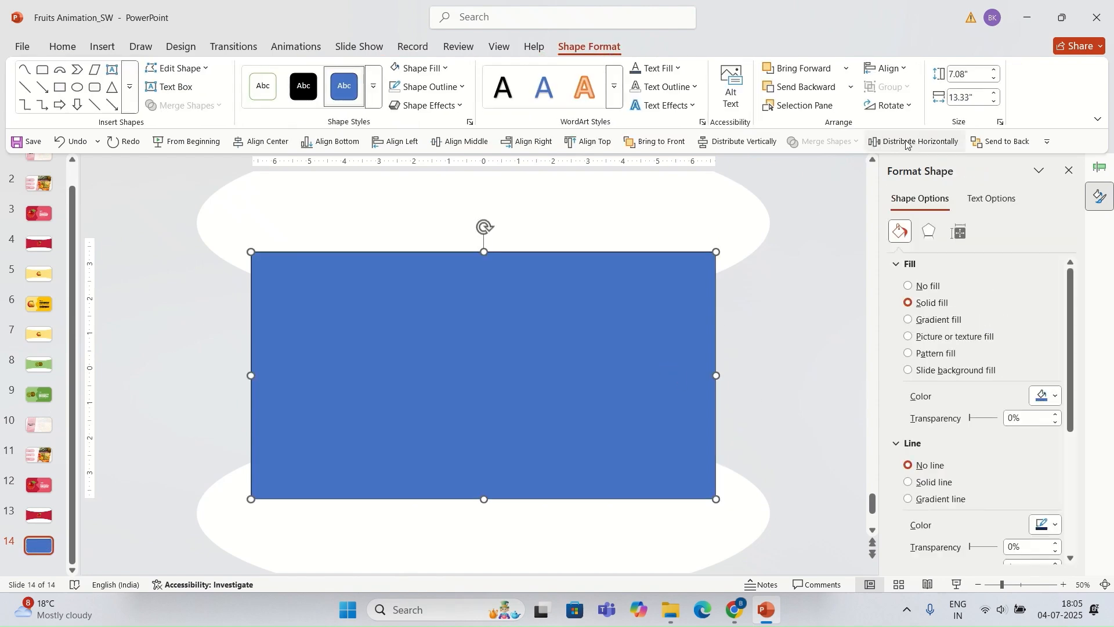
click(1004, 141)
click(802, 289)
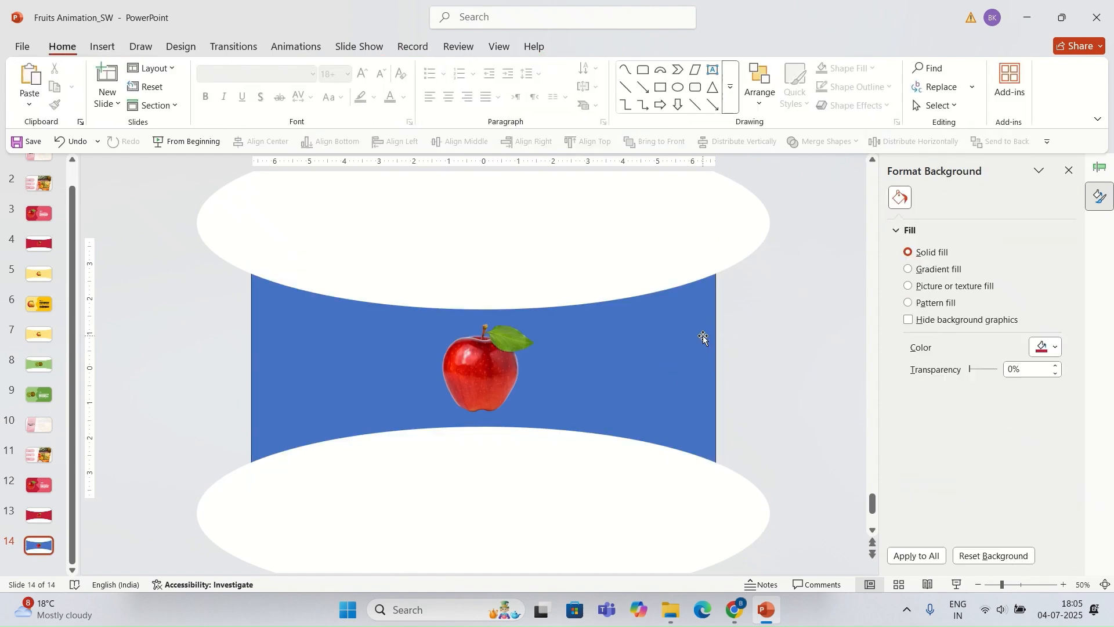
Step: Fill the rectangle with the recent crimson color
click(702, 335)
click(1049, 399)
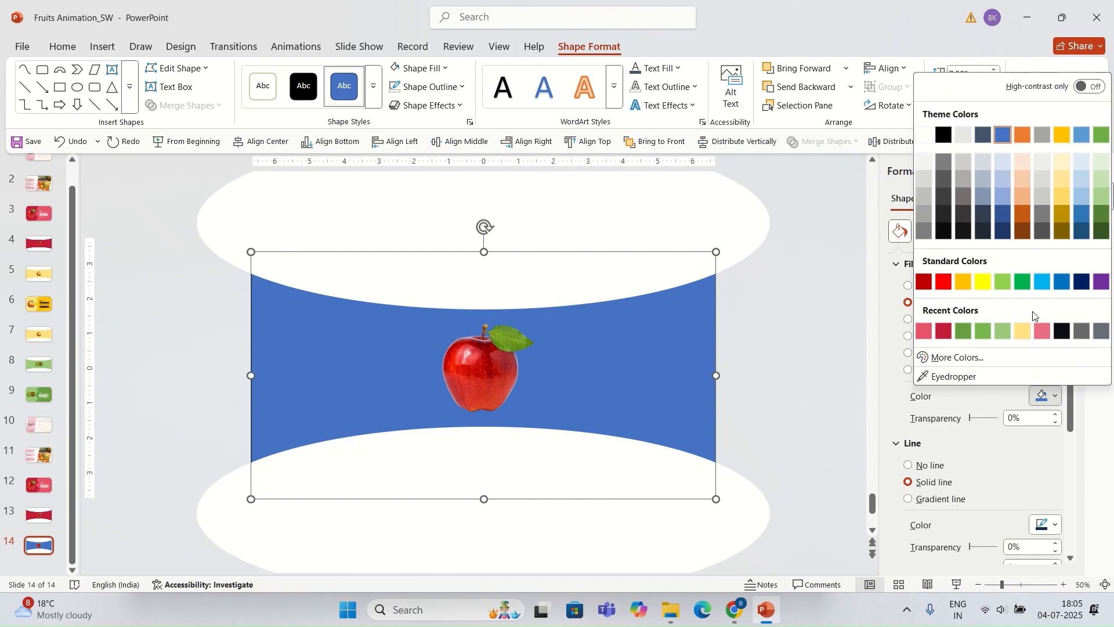
click(945, 333)
click(720, 333)
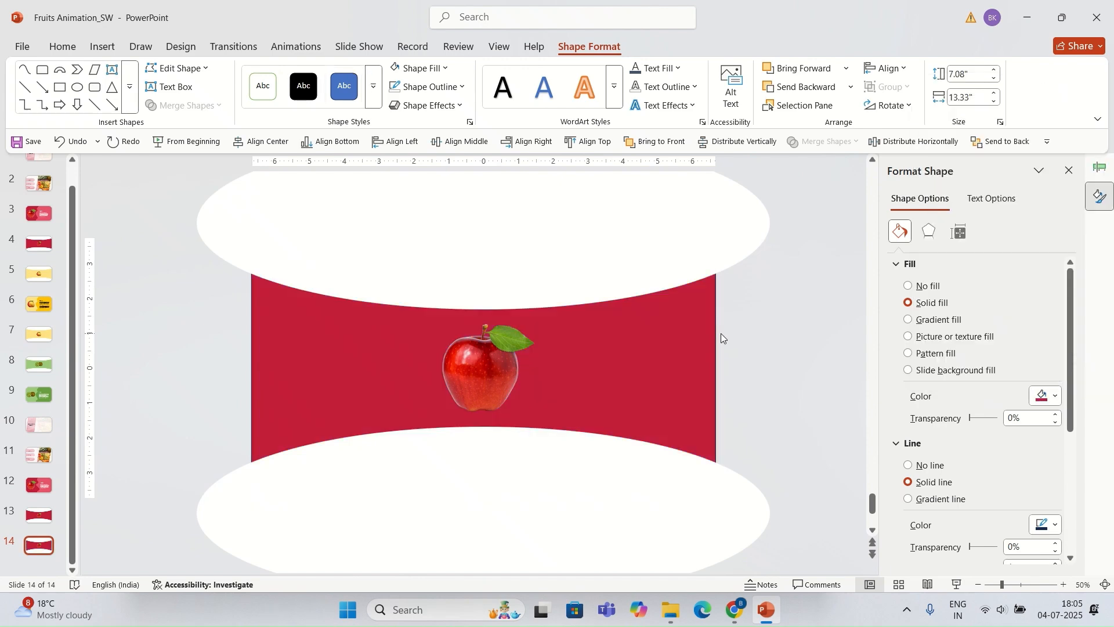
Step: Remove the rectangle's fill
click(696, 342)
click(419, 68)
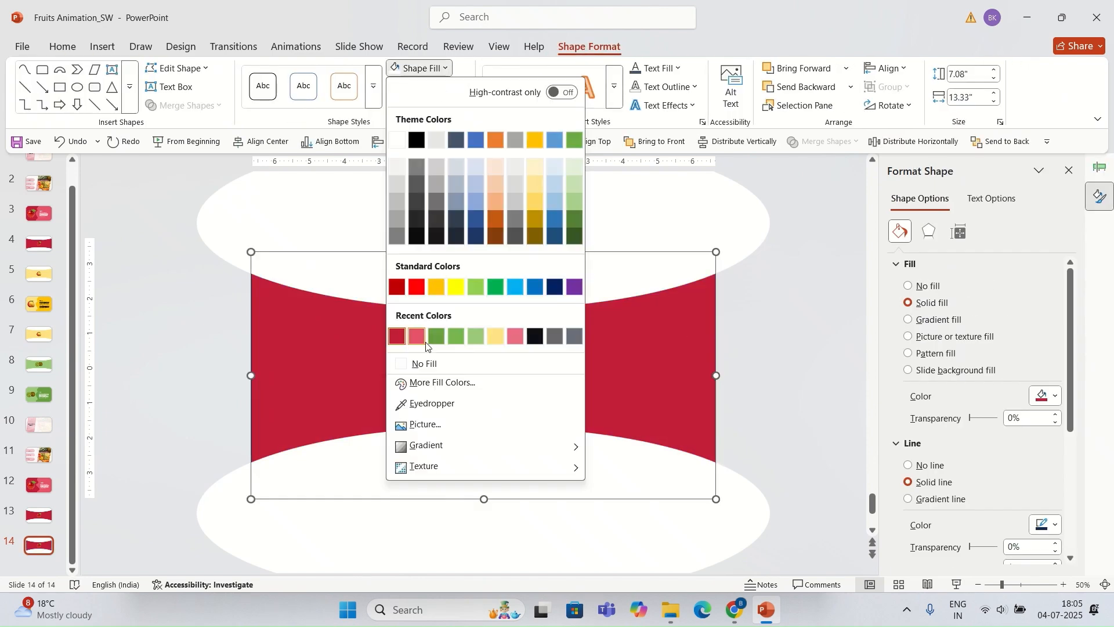
click(426, 363)
click(705, 370)
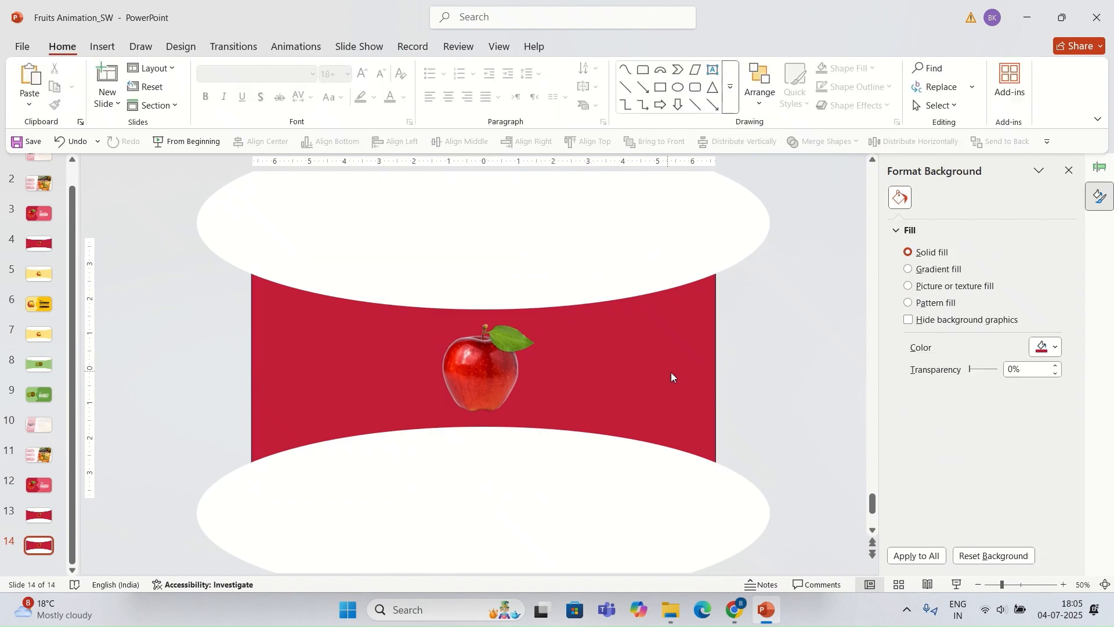
Step: Fill the rectangle with the standard Dark Red color
click(716, 342)
click(583, 48)
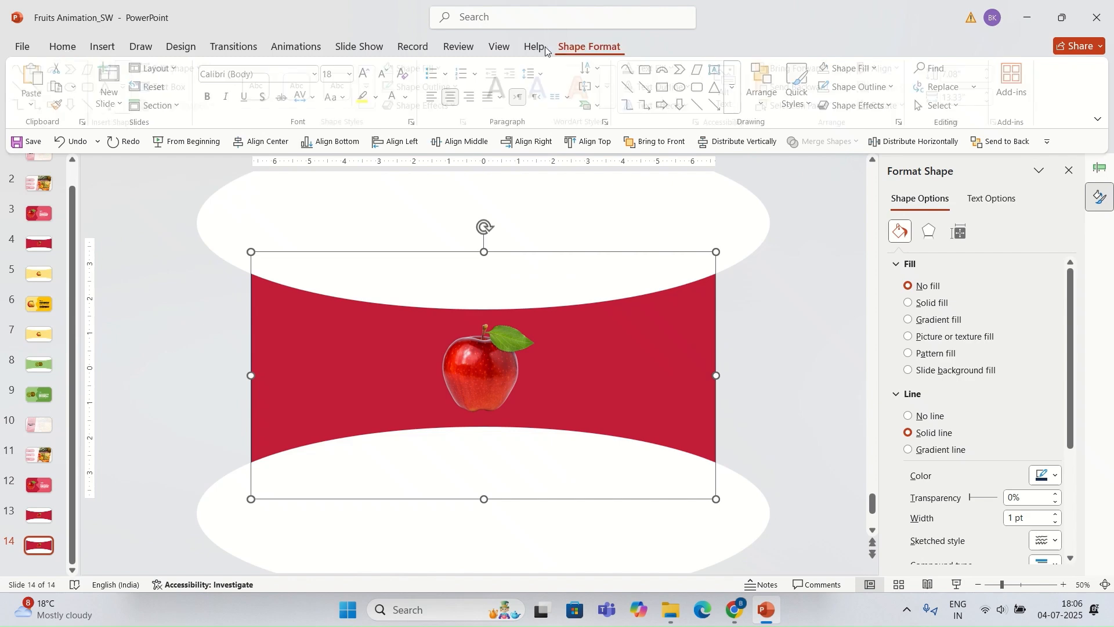
click(419, 68)
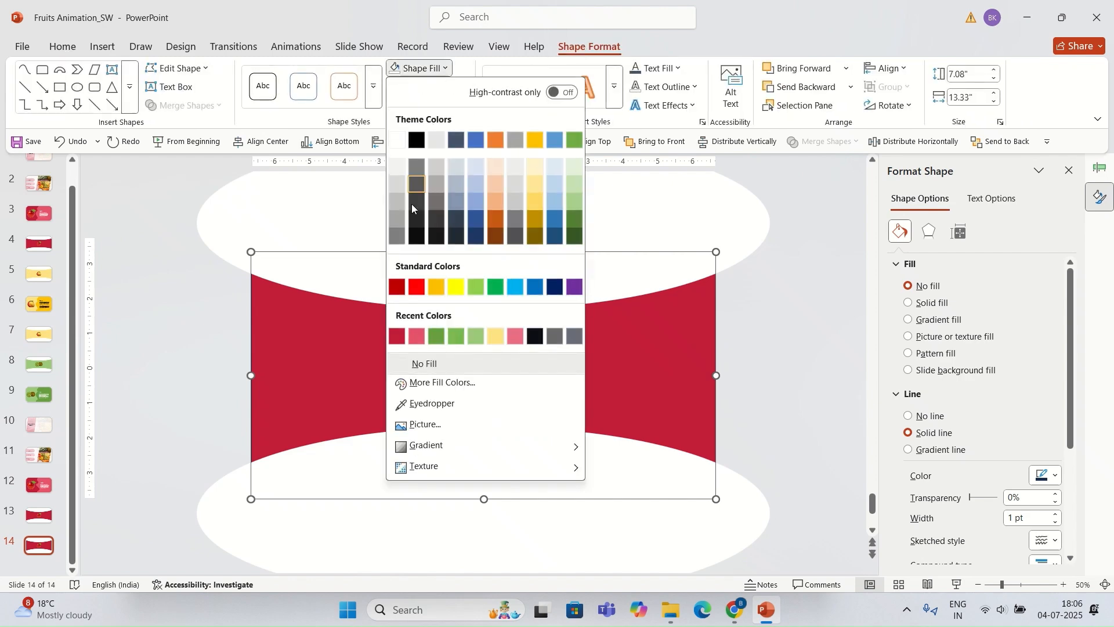
click(397, 286)
click(703, 211)
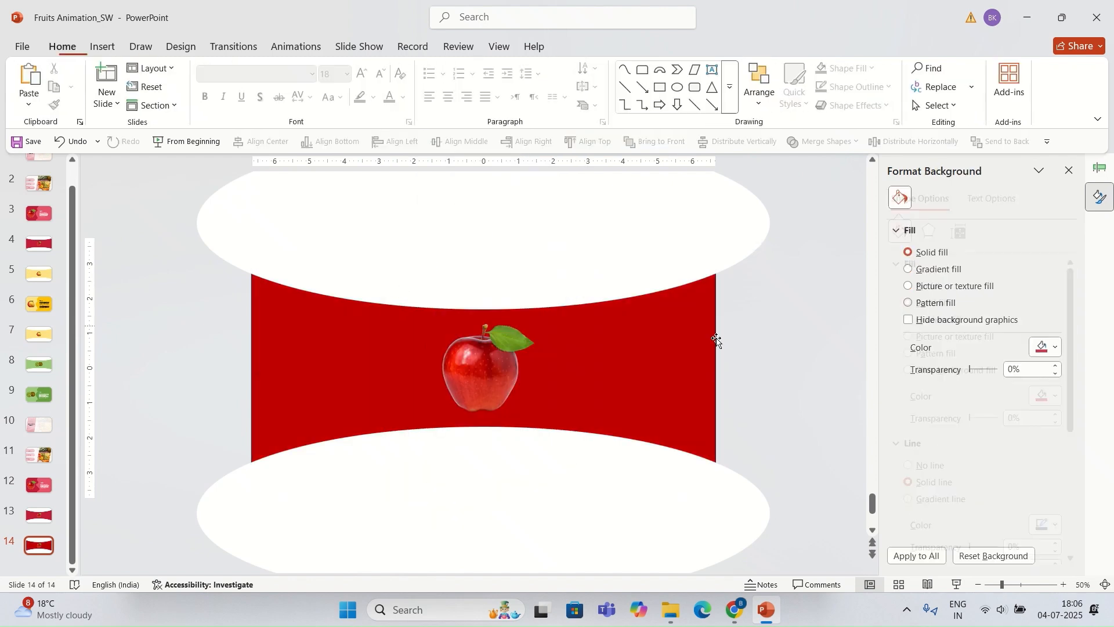
Step: Remove the red rectangle's outline
click(717, 336)
click(428, 87)
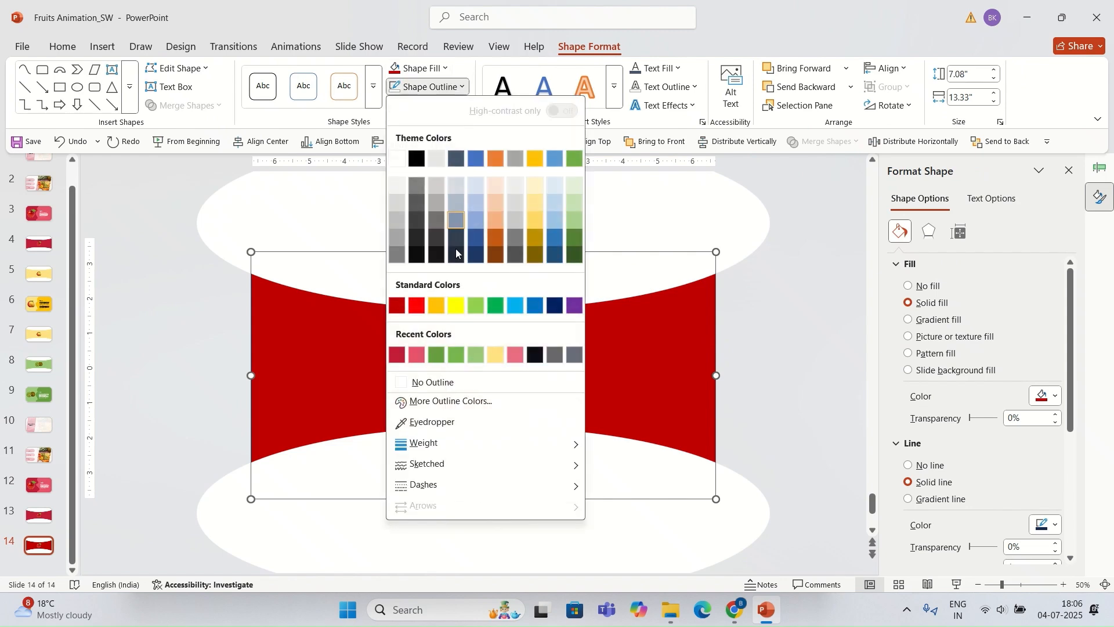
click(423, 380)
click(691, 367)
click(695, 365)
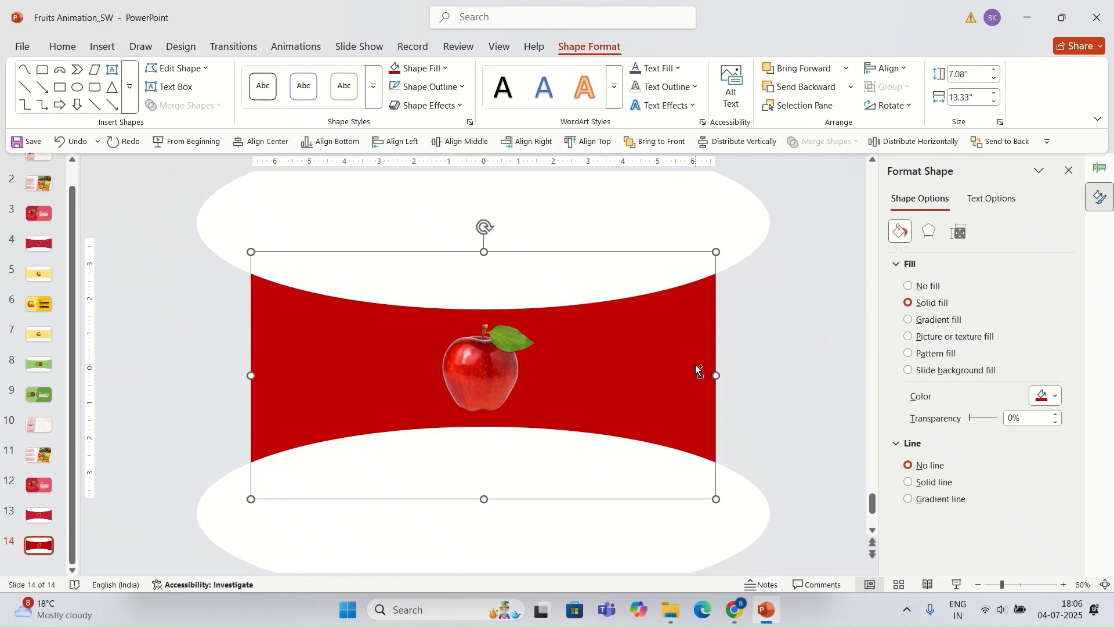
Step: Duplicate the red rectangle, shift the copy right past the slide edge, and send it to the back
key(ctrl+d)
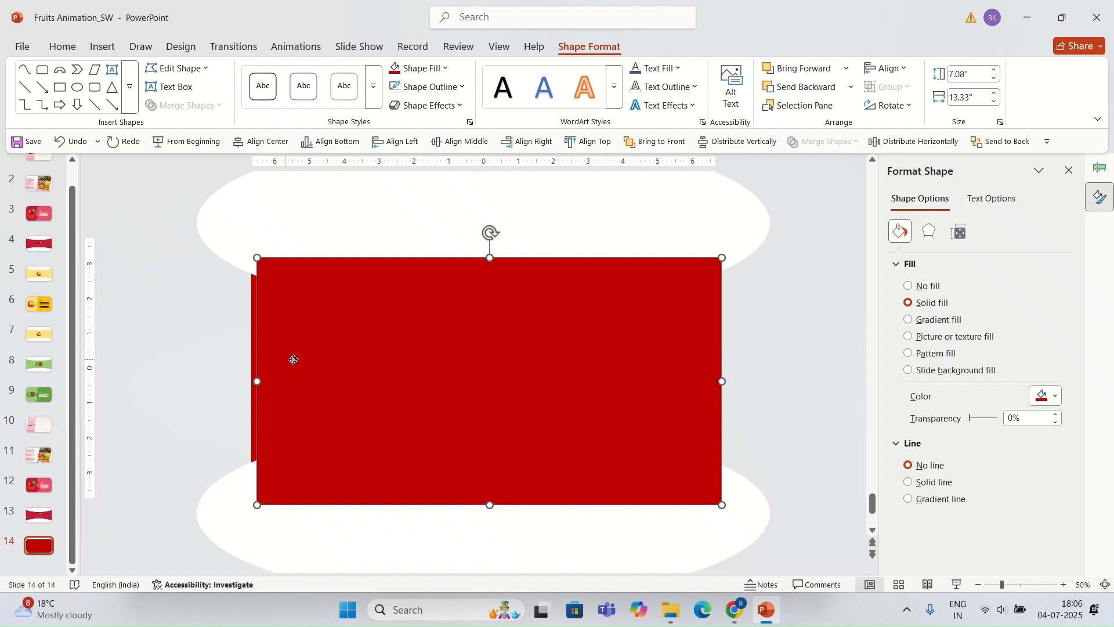
drag(293, 360, 746, 359)
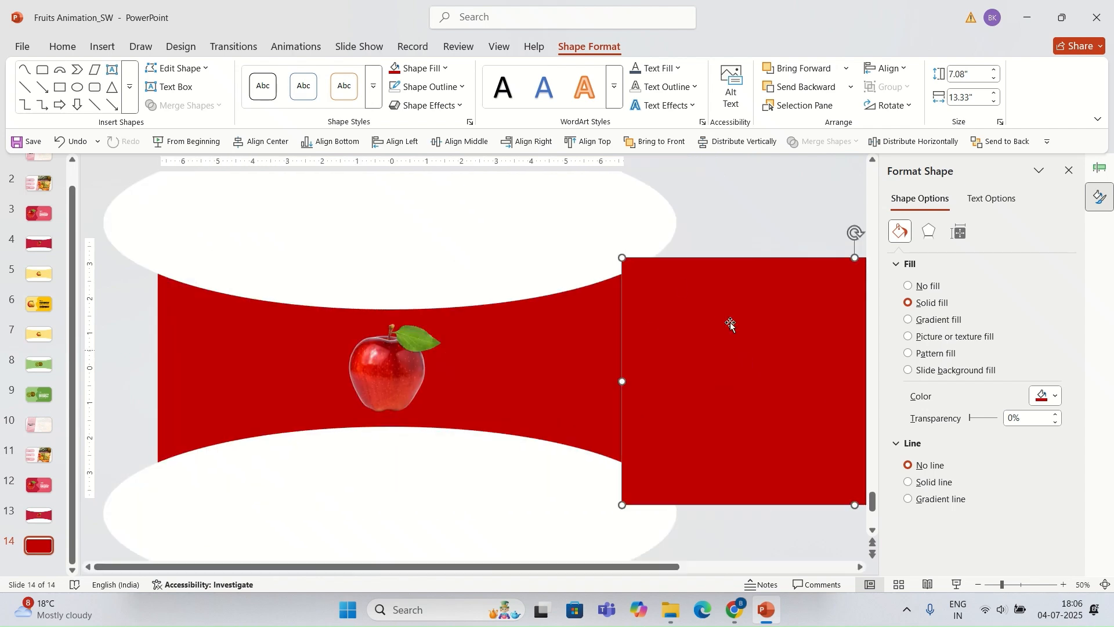
click(974, 150)
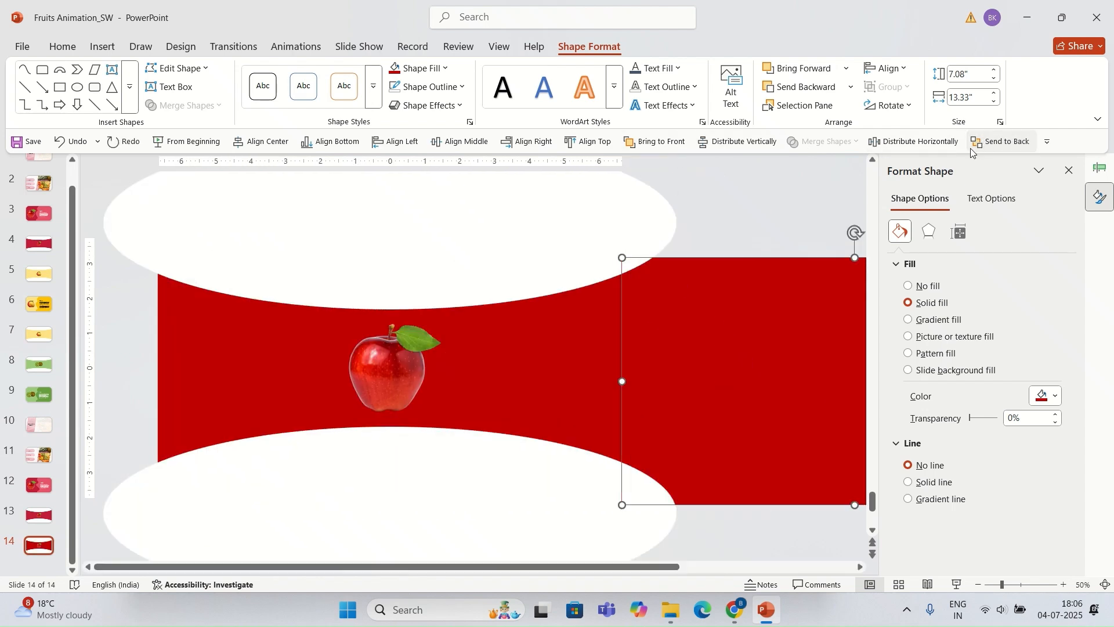
Step: Align the copied rectangle to the middle and fill it with the light yellow recent color
click(777, 207)
click(724, 336)
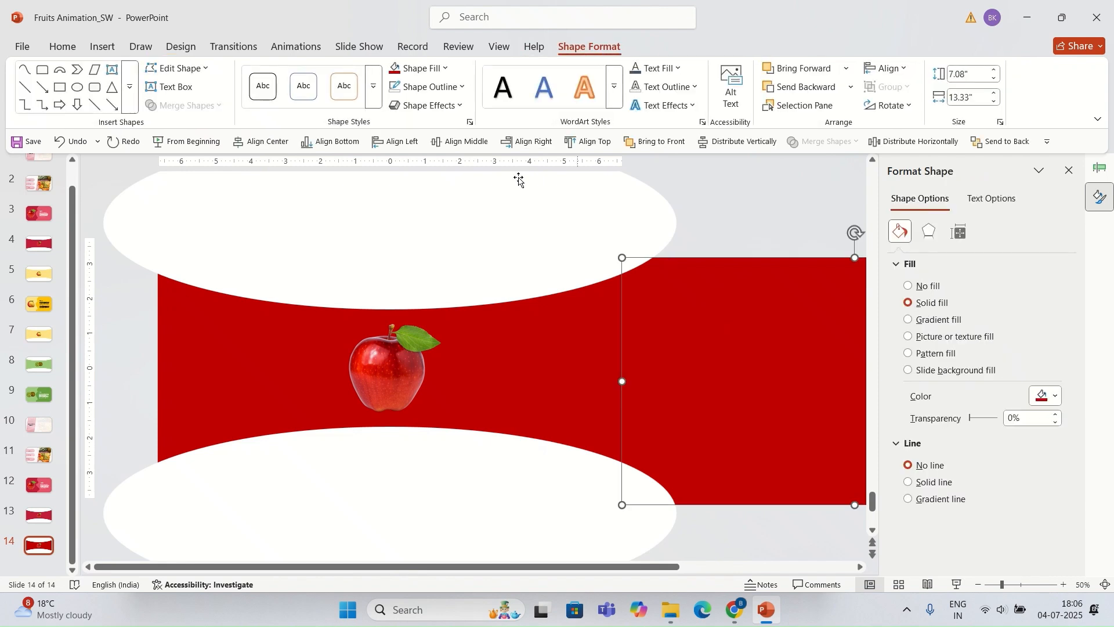
click(450, 143)
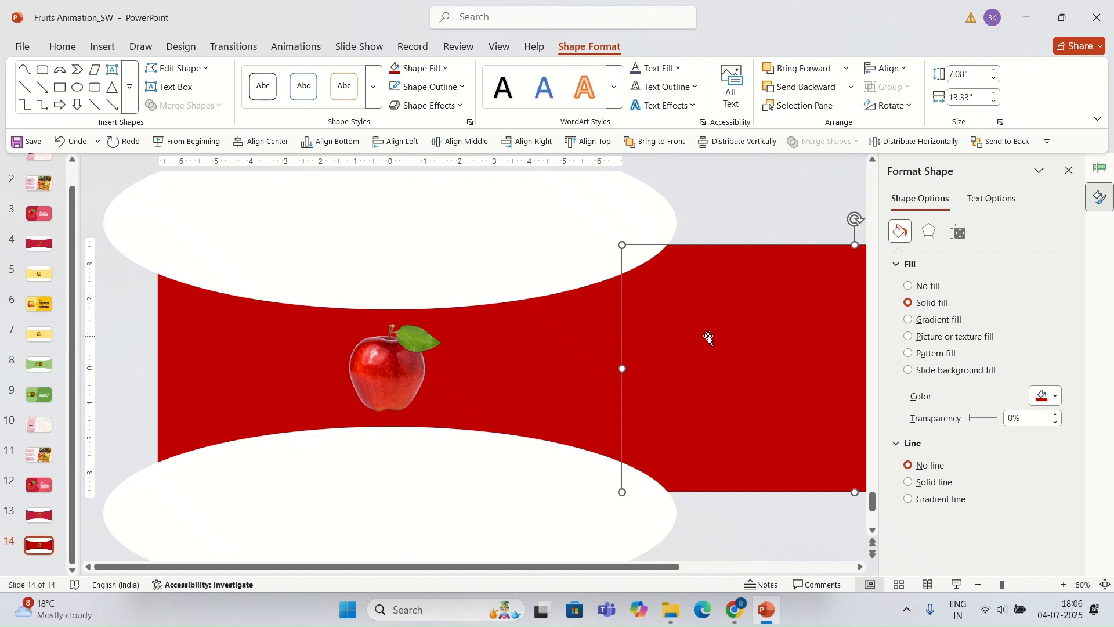
click(447, 69)
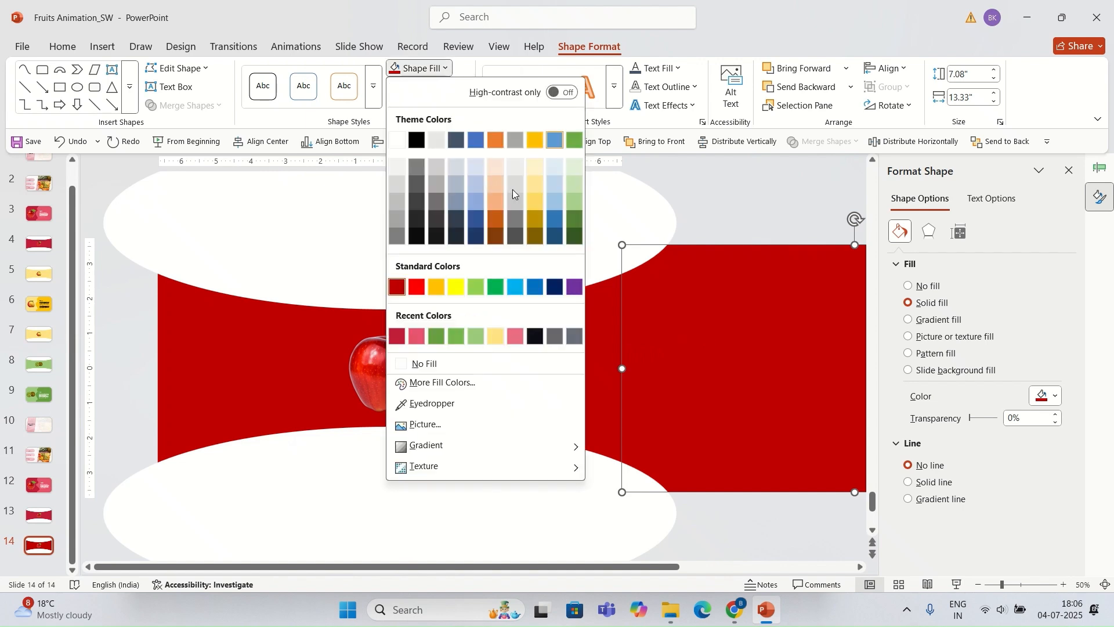
click(499, 334)
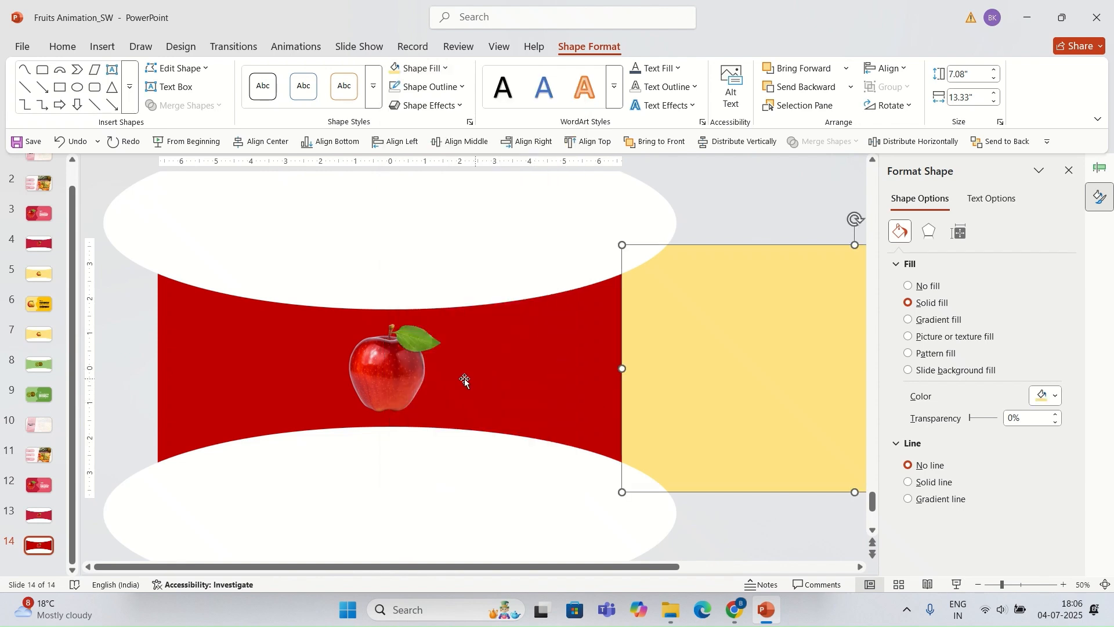
Step: Paste the mango picture onto the center of the yellow rectangle
click(405, 375)
shift+click(512, 367)
shift+click(691, 355)
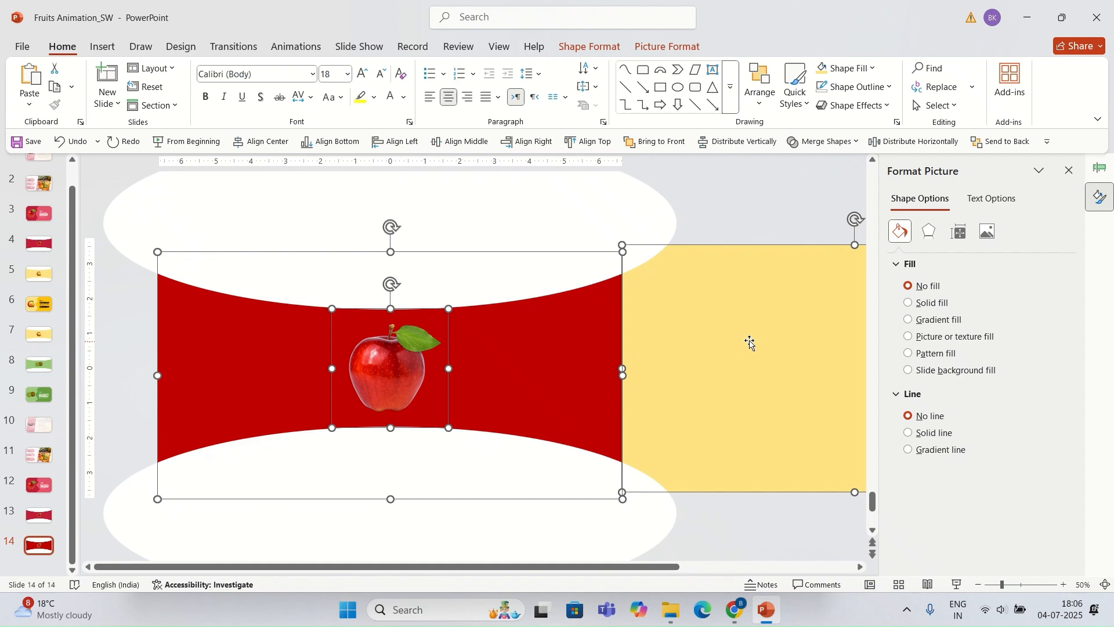
drag(745, 342, 286, 373)
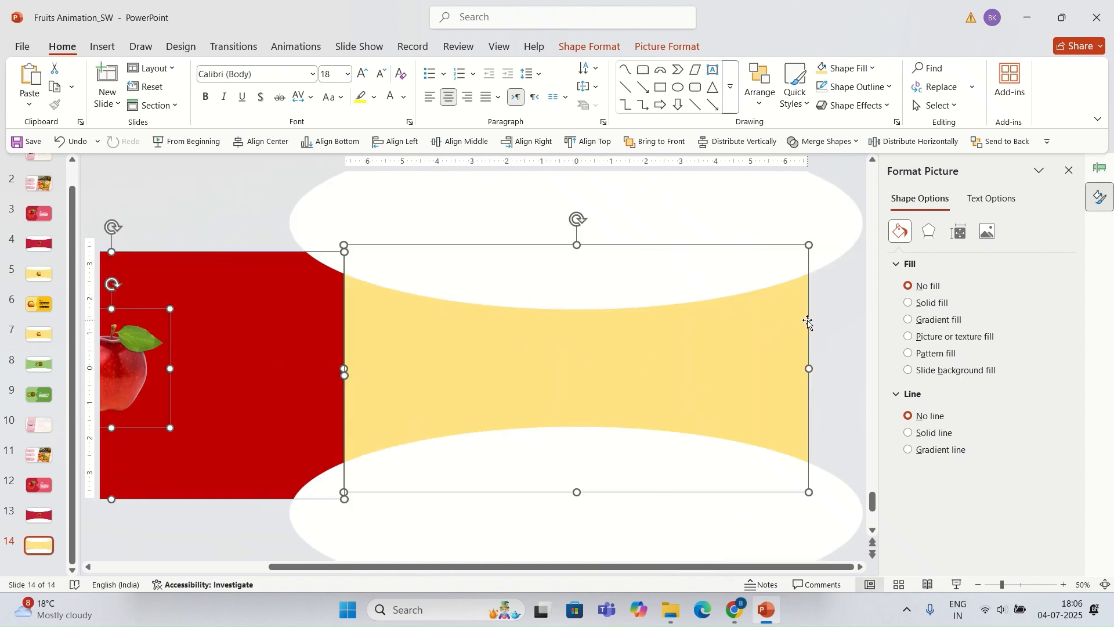
click(832, 338)
key(ctrl+v)
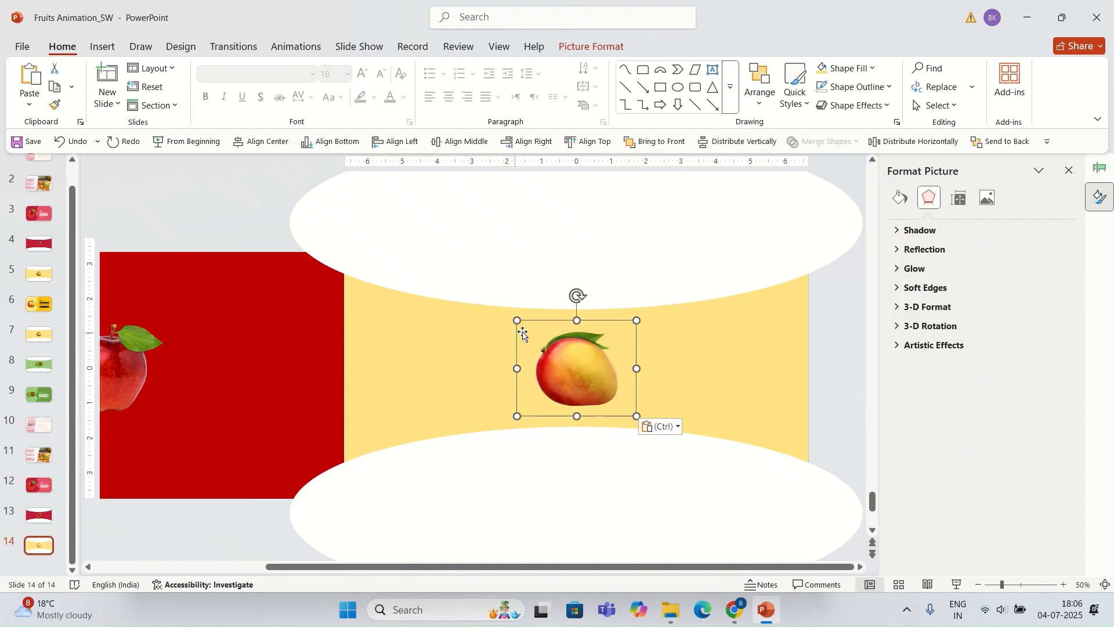
Step: Copy the yellow rectangle with the mango onto slide 13, shift it right, and send it to the back
click(652, 393)
click(595, 368)
shift+click(709, 359)
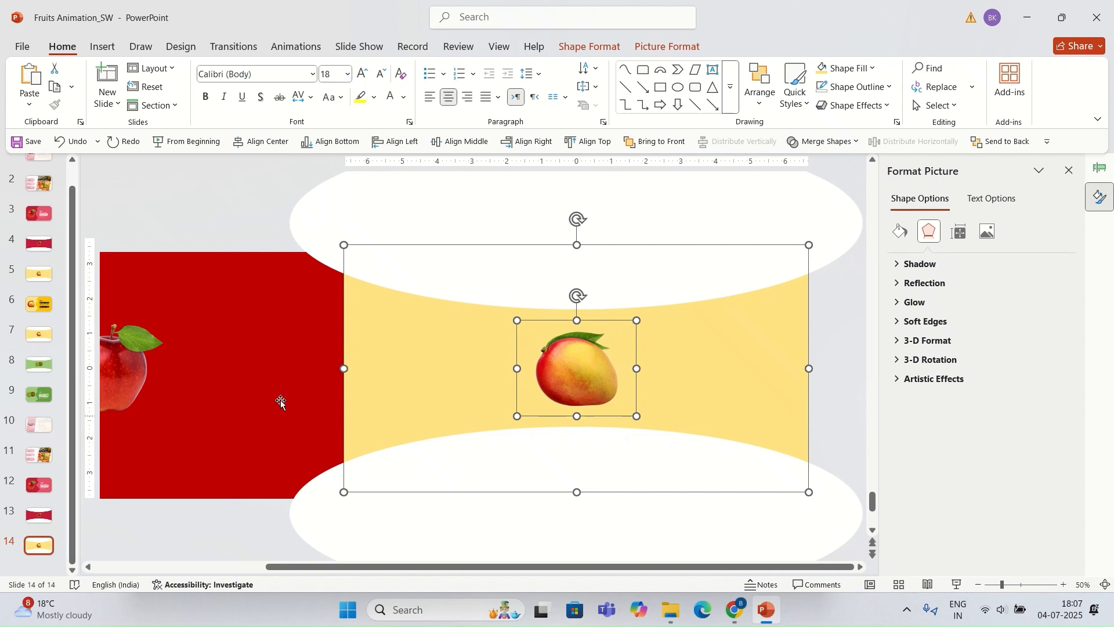
click(56, 522)
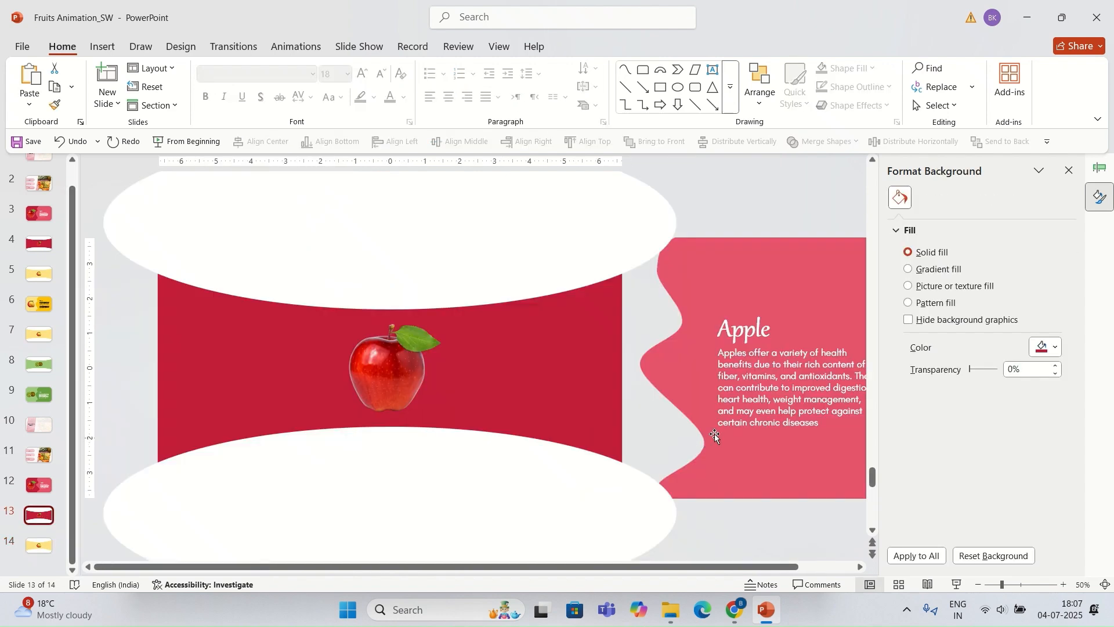
key(ctrl+v)
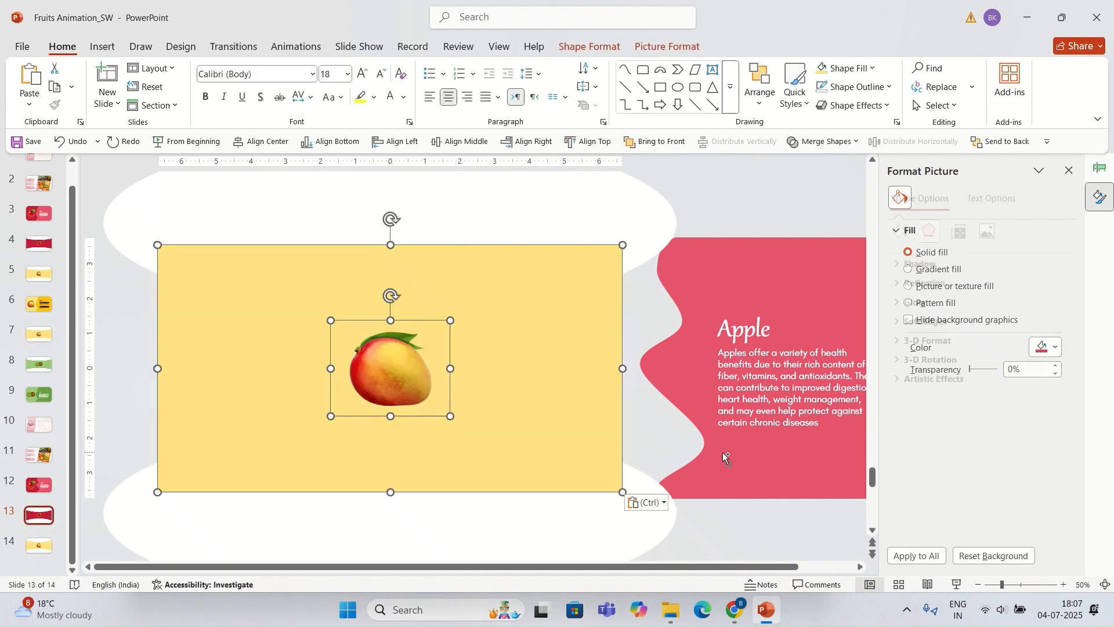
drag(529, 452, 724, 451)
drag(530, 439, 666, 460)
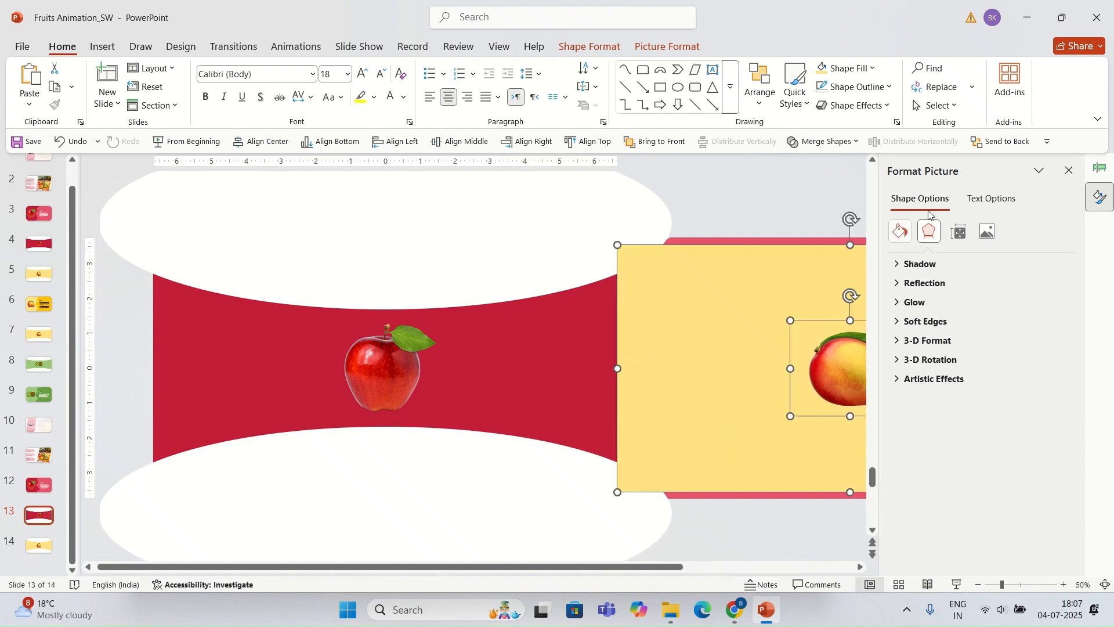
click(976, 145)
click(759, 210)
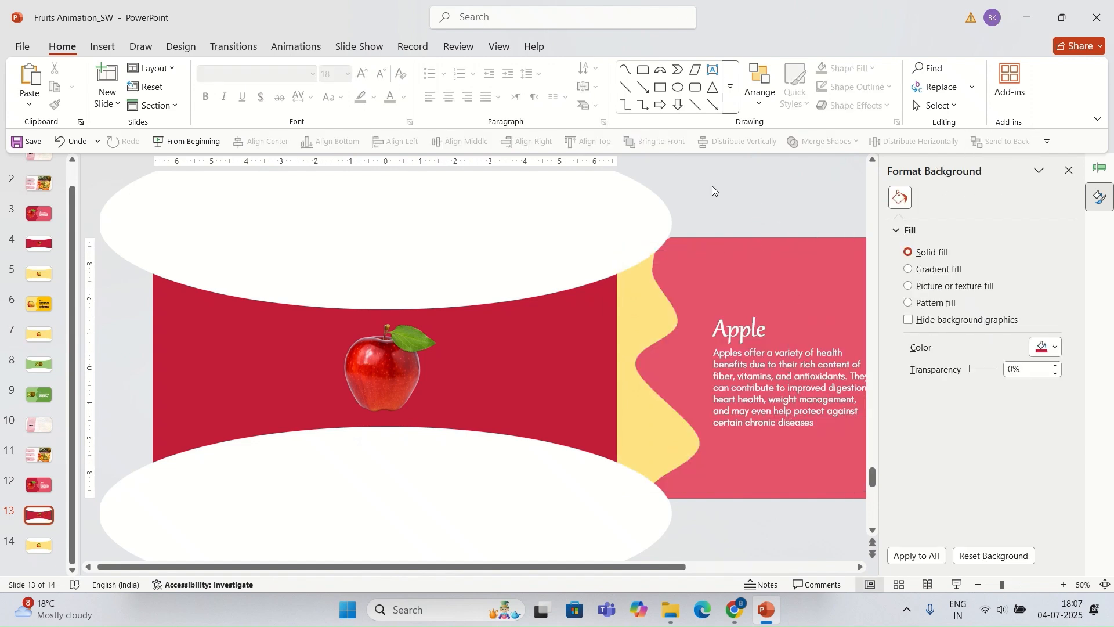
Step: Duplicate slide 14
click(41, 545)
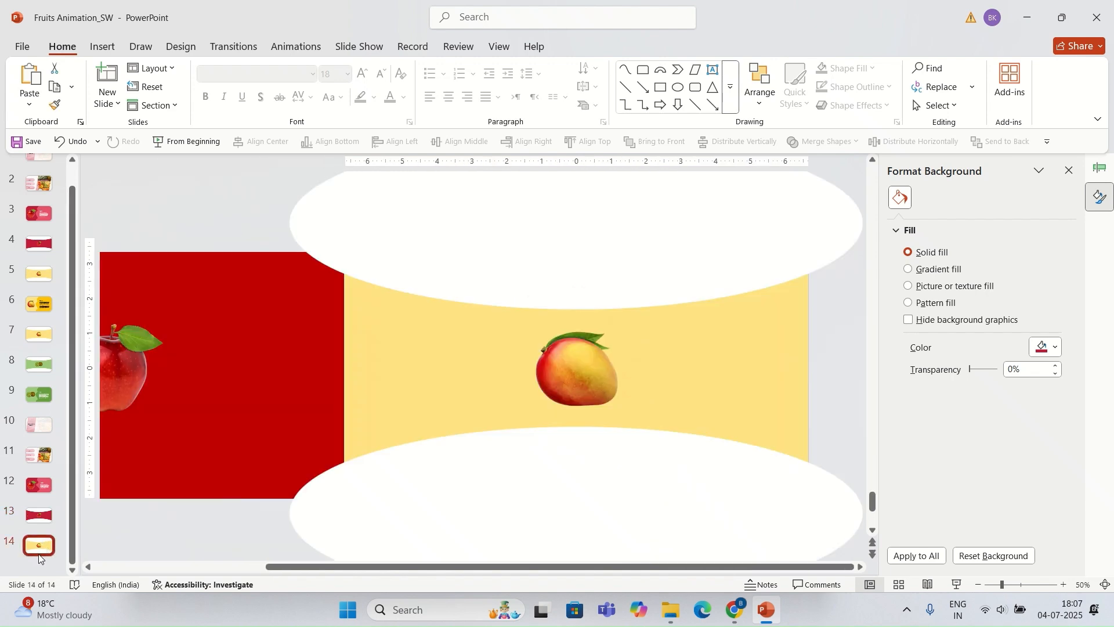
click(36, 558)
click(34, 546)
key(ctrl+d)
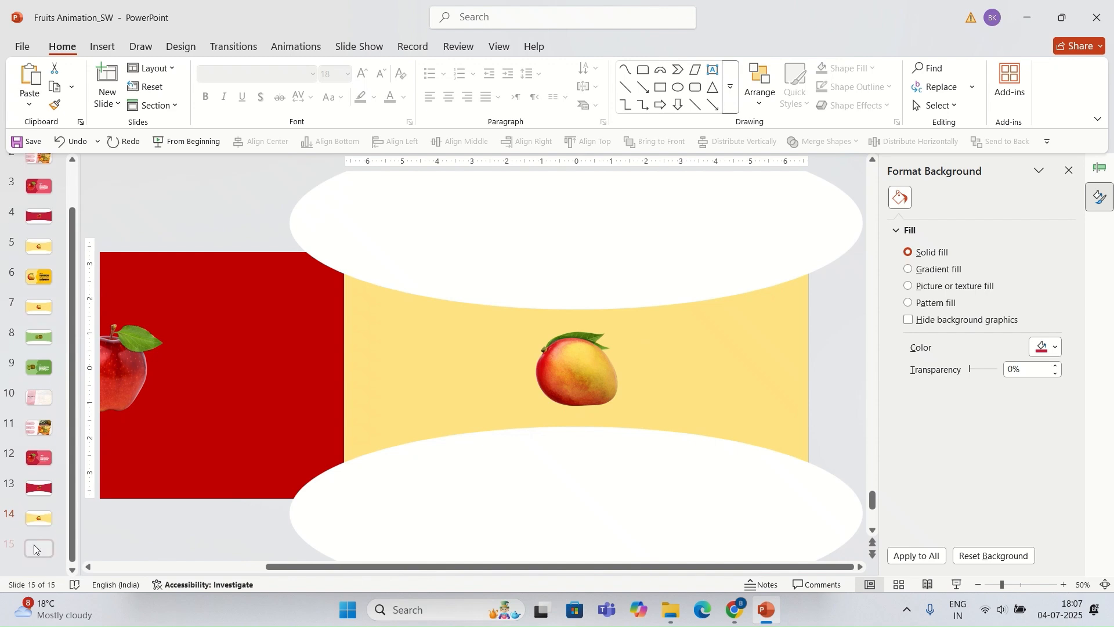
Step: Move the top white ellipse upward on the new slide
click(453, 283)
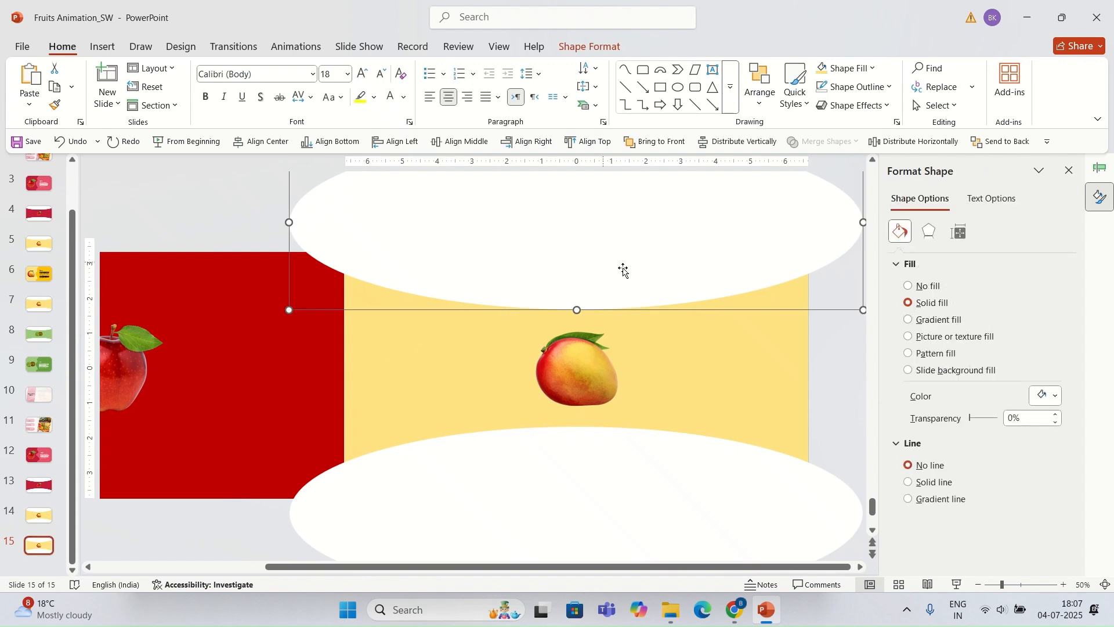
drag(621, 268, 592, 200)
Step: Extend the yellow and red rectangles upward so their tops reach the slide's top edge
click(530, 262)
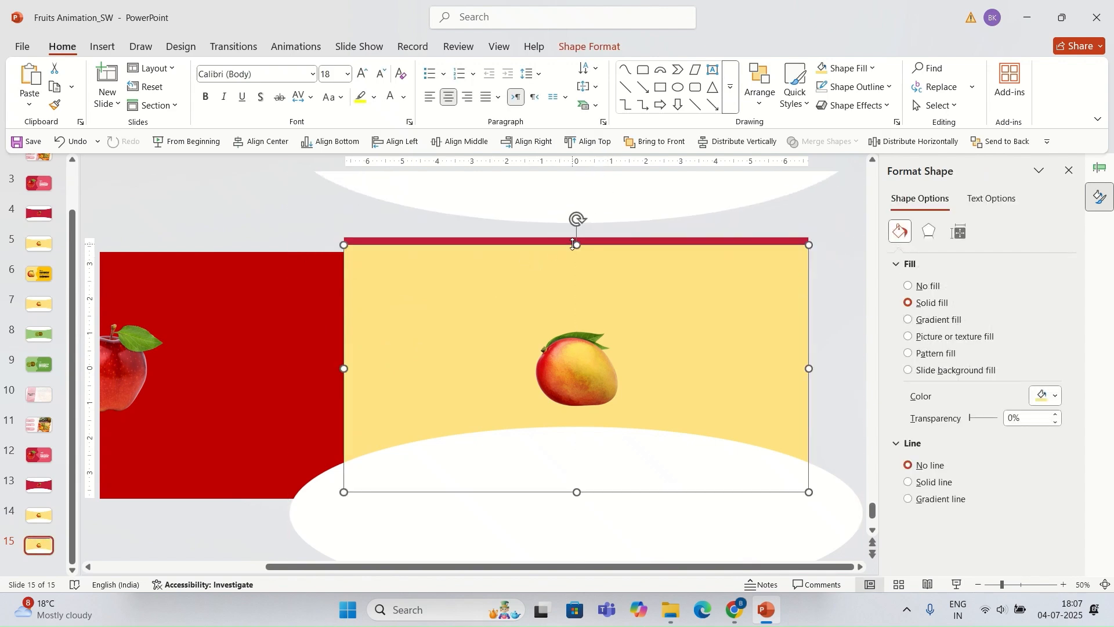
drag(577, 242, 574, 241)
key(shift+Up)
click(291, 328)
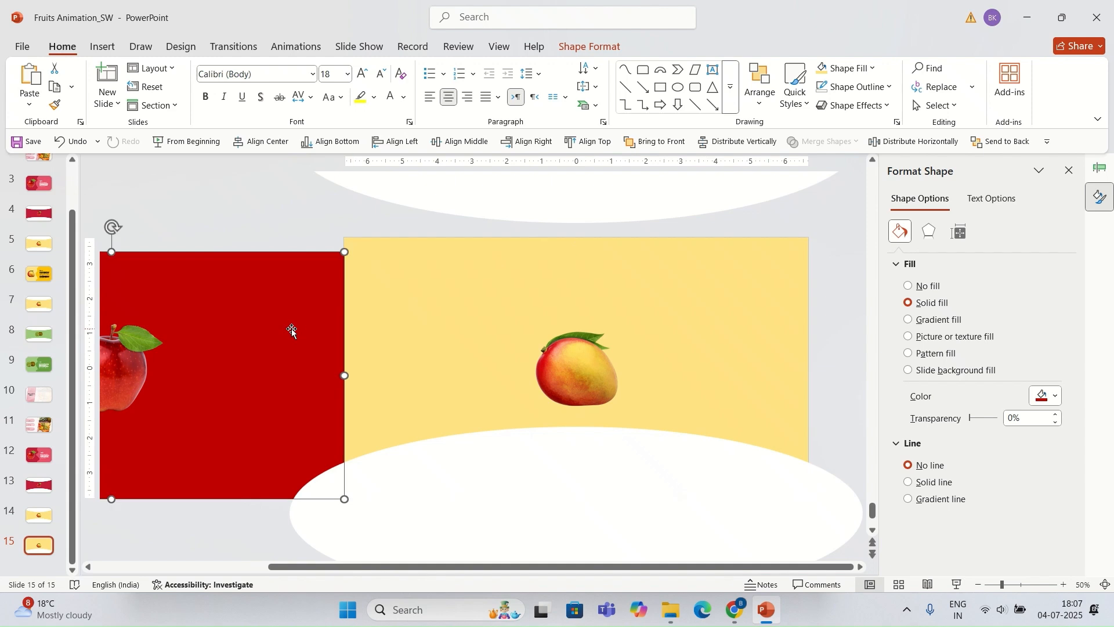
drag(110, 252, 118, 238)
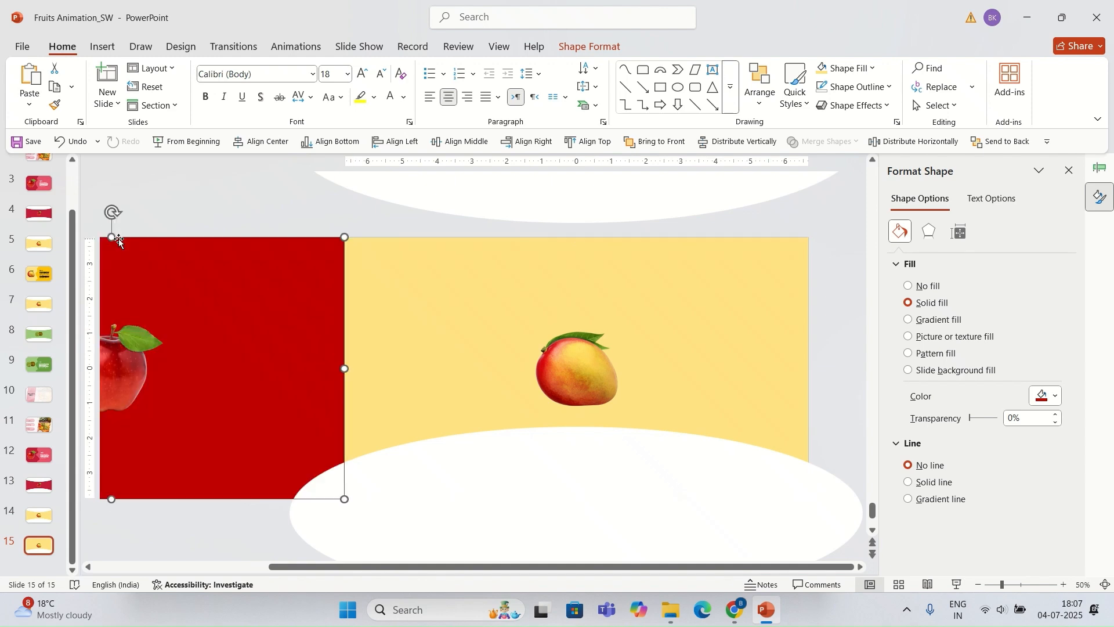
click(110, 217)
Step: Move the bottom white ellipse downward below the rectangles
click(361, 367)
drag(524, 465, 525, 572)
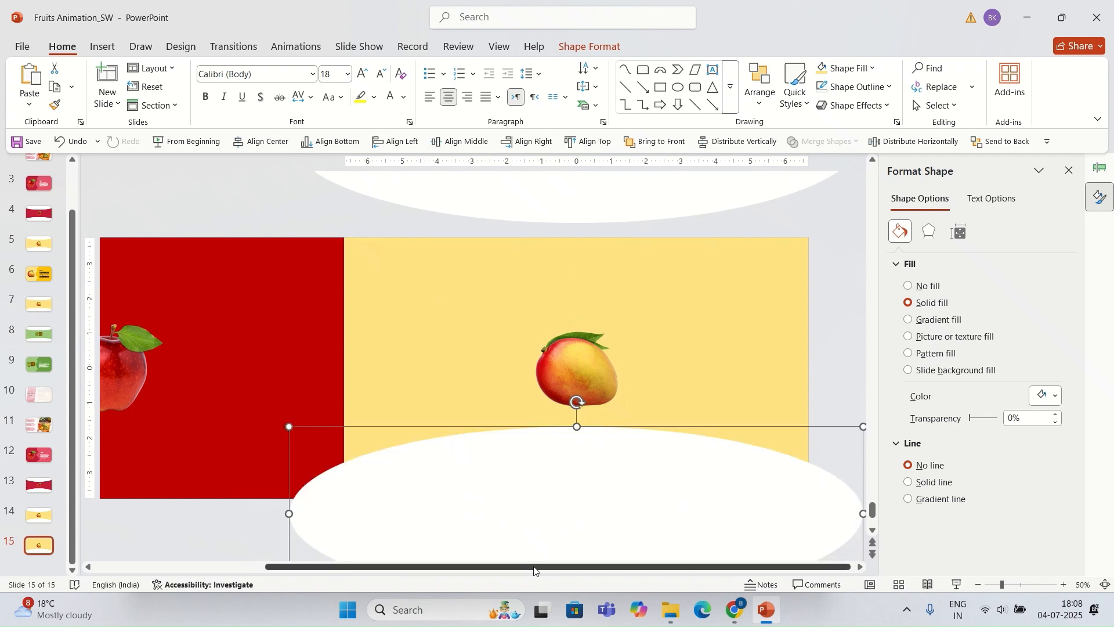
drag(540, 442, 544, 523)
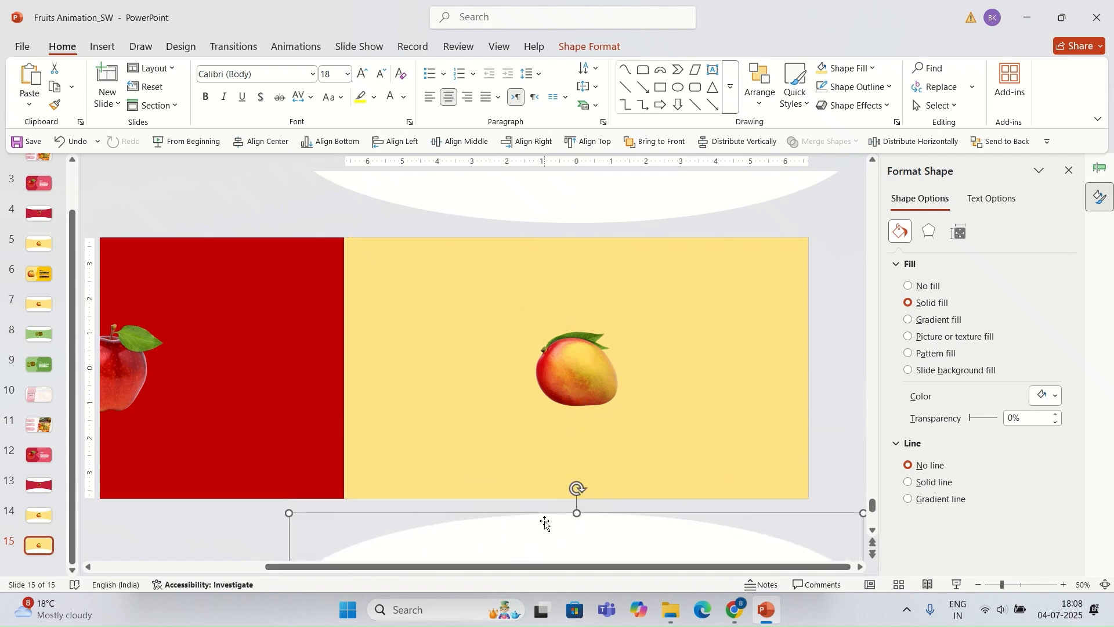
Step: Copy the pink wavy shape from slide 13 onto slide 15 and place it over the right part
click(39, 485)
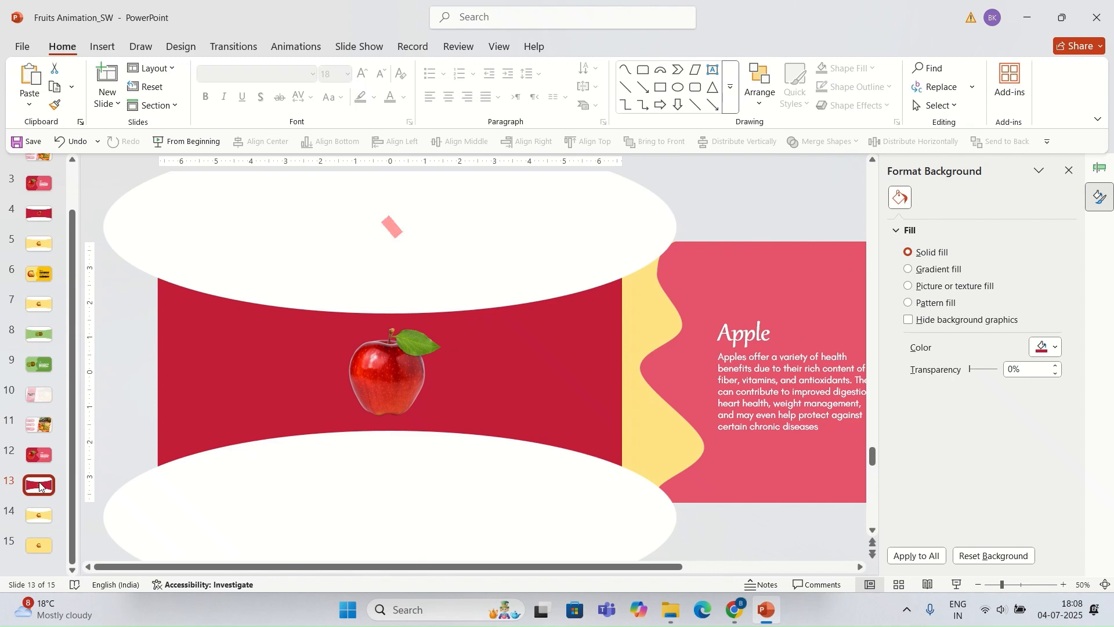
click(695, 287)
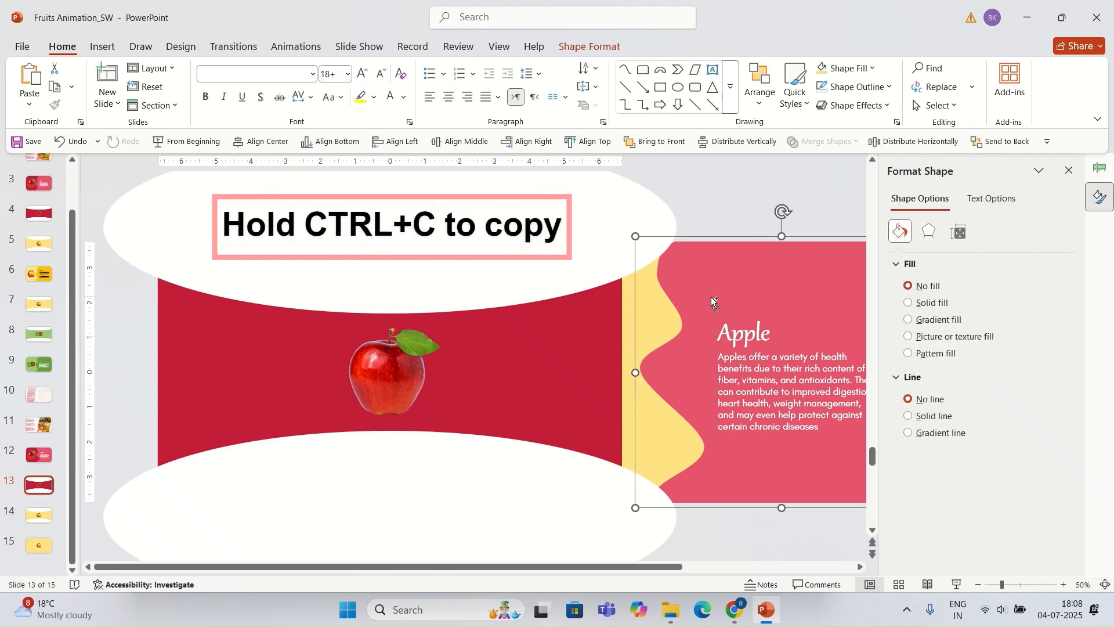
click(53, 536)
key(ctrl+v)
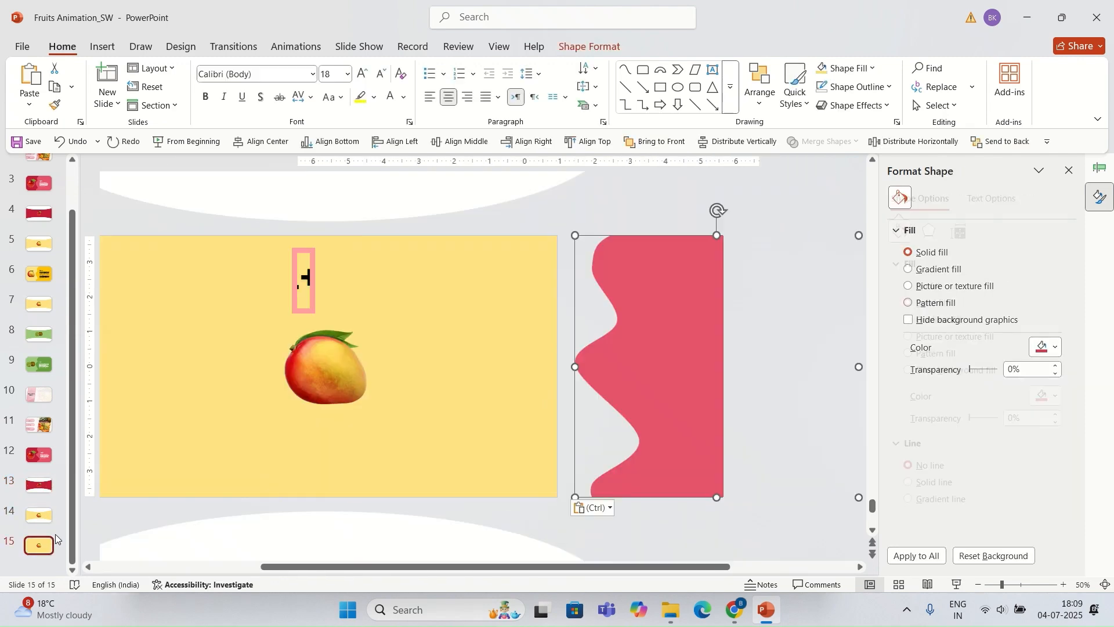
mouse_move(571, 410)
mouse_down()
mouse_move(438, 417)
mouse_move(450, 420)
mouse_up()
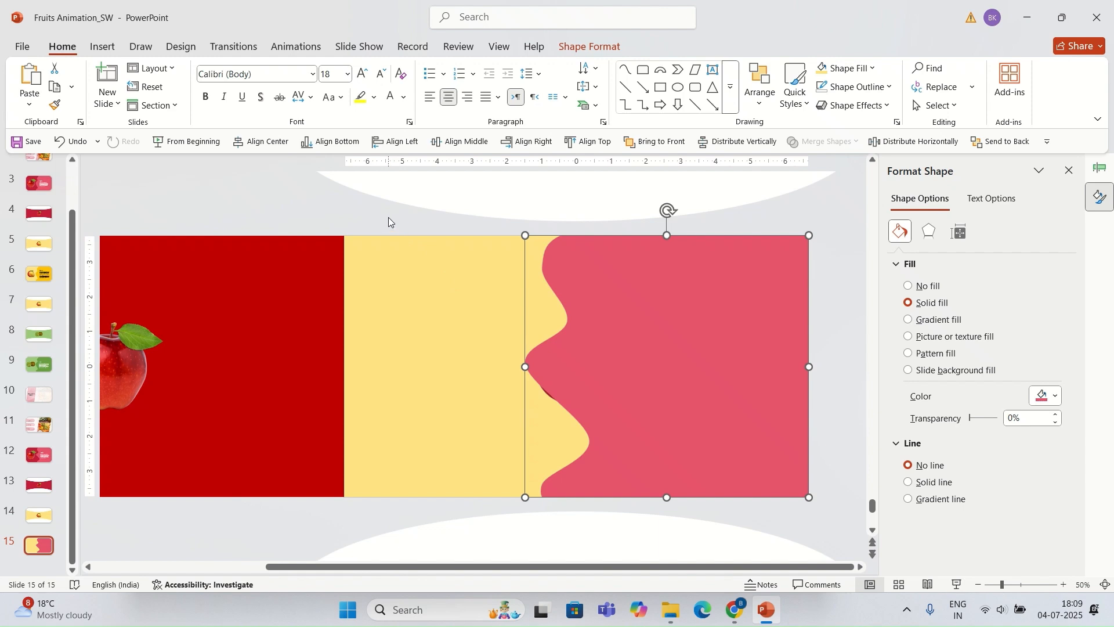
Step: Enlarge the mango picture and position it in the yellow area left of the wavy shape
drag(388, 217, 703, 551)
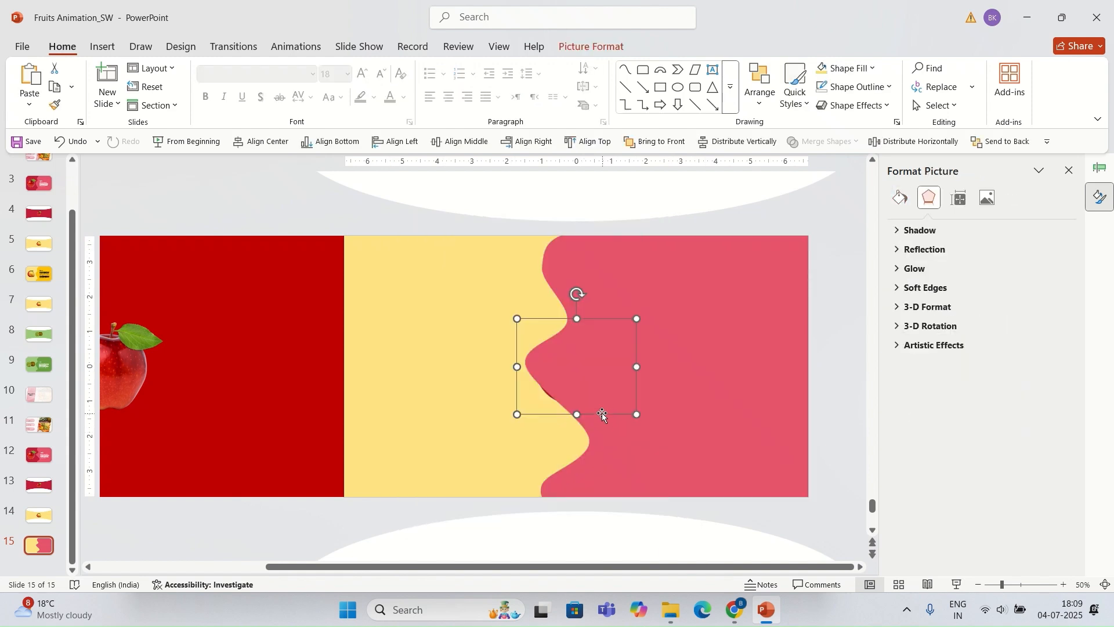
drag(601, 413, 521, 448)
drag(450, 411, 445, 393)
Step: Fill the wavy shape with the gold theme color
click(600, 338)
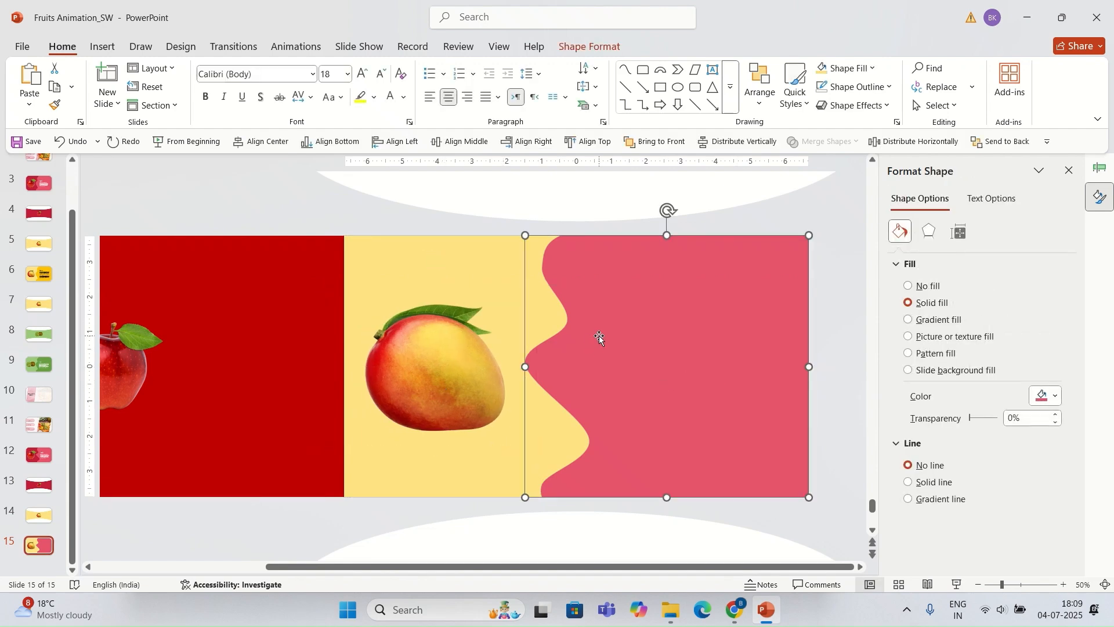
click(589, 46)
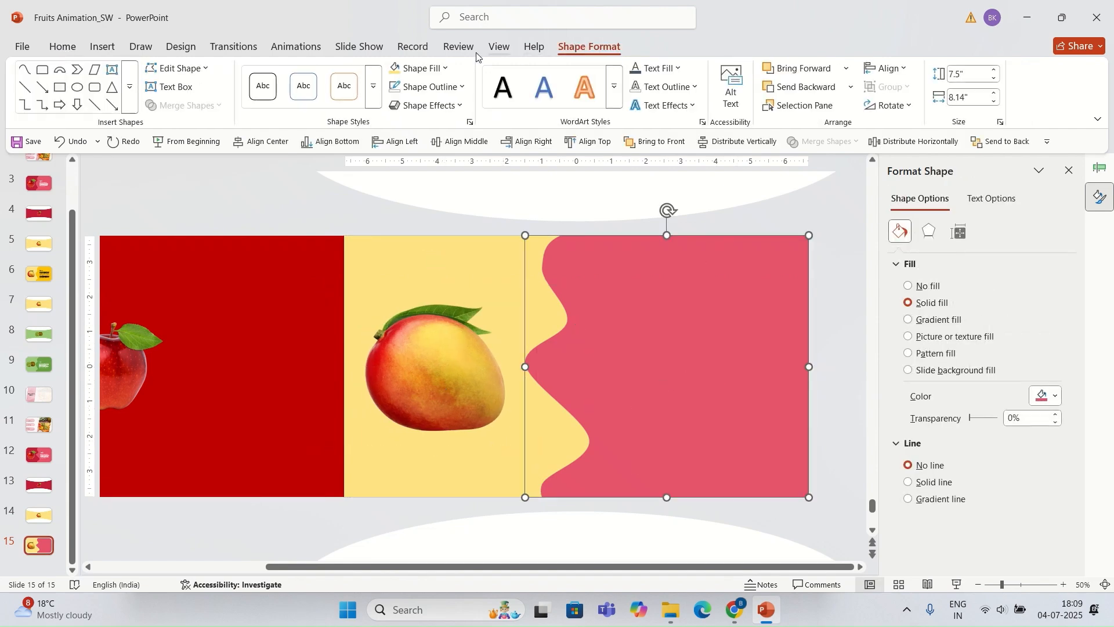
click(445, 69)
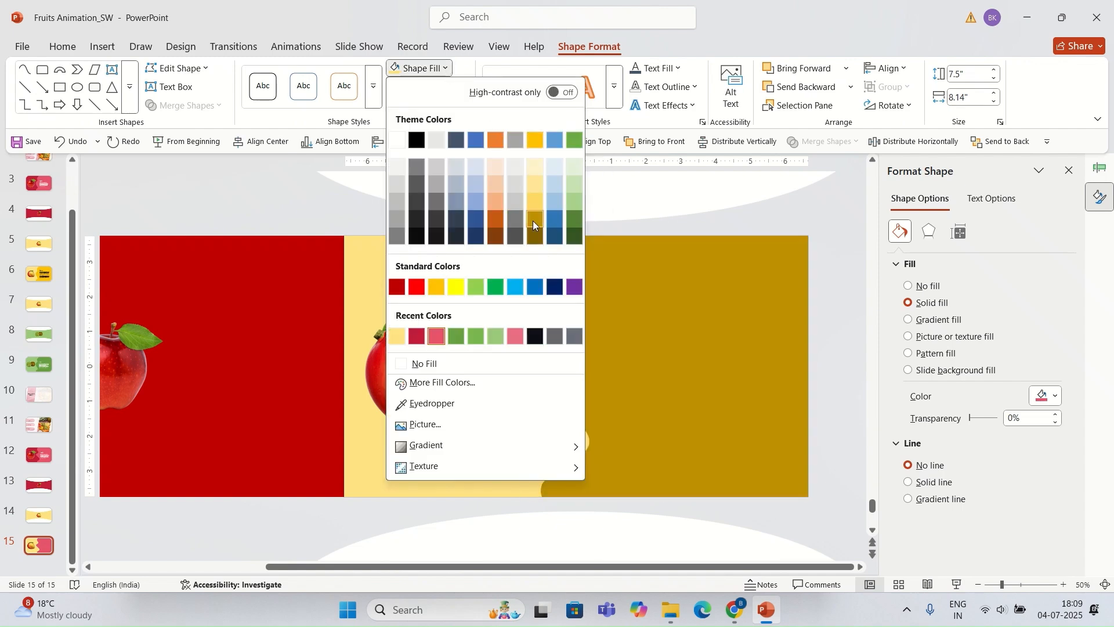
click(533, 140)
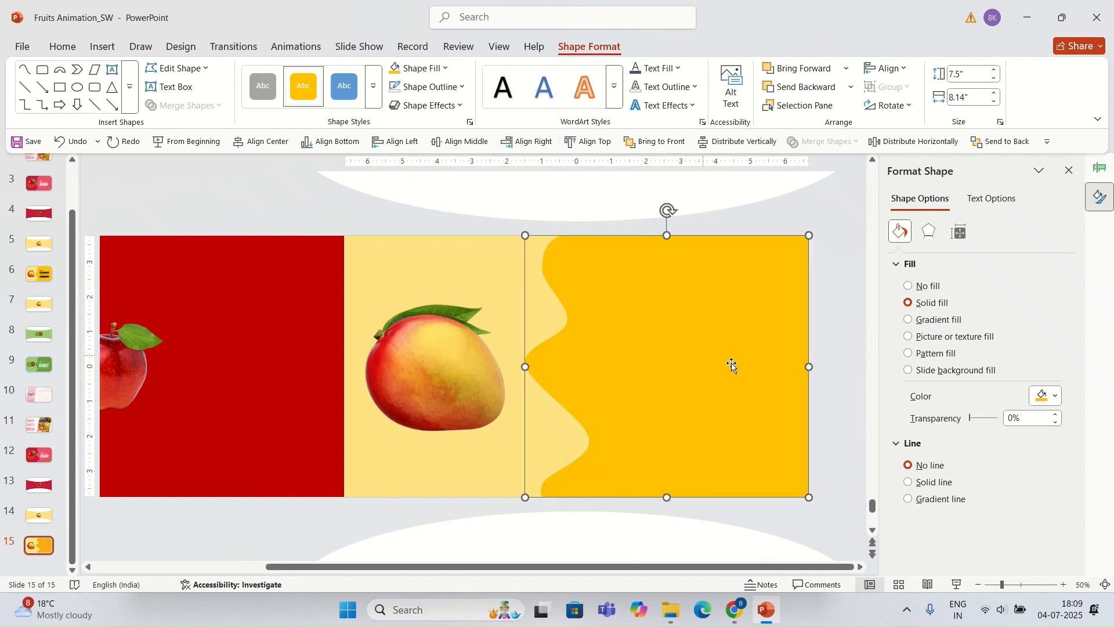
Step: Paste the Mango heading and description text onto the gold wavy shape and nudge it right
click(823, 324)
key(ctrl+v)
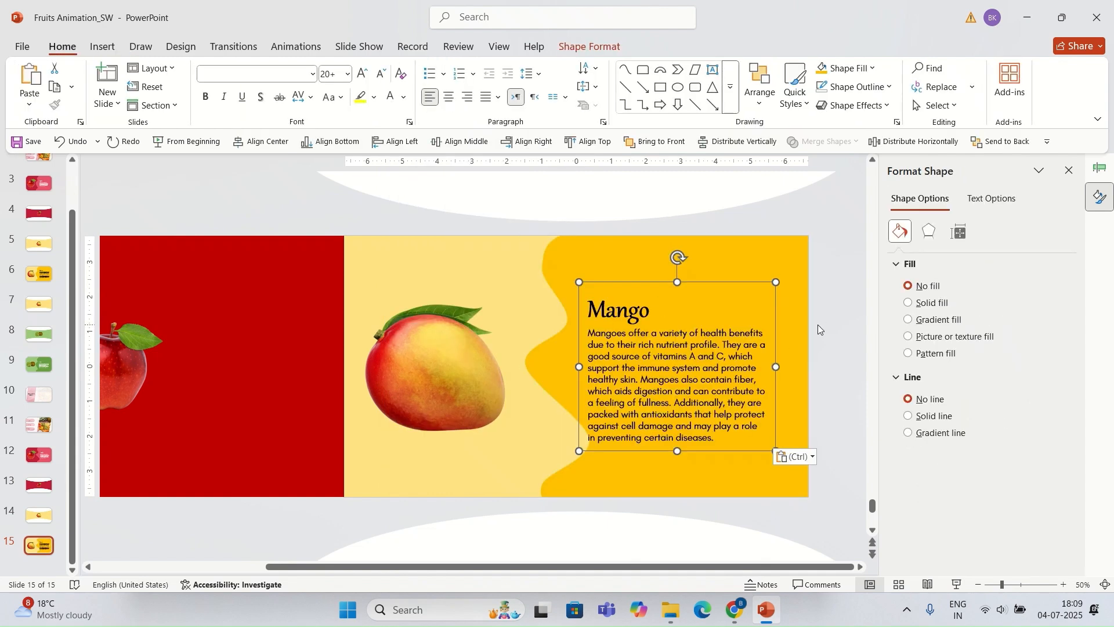
drag(717, 454, 738, 454)
click(809, 377)
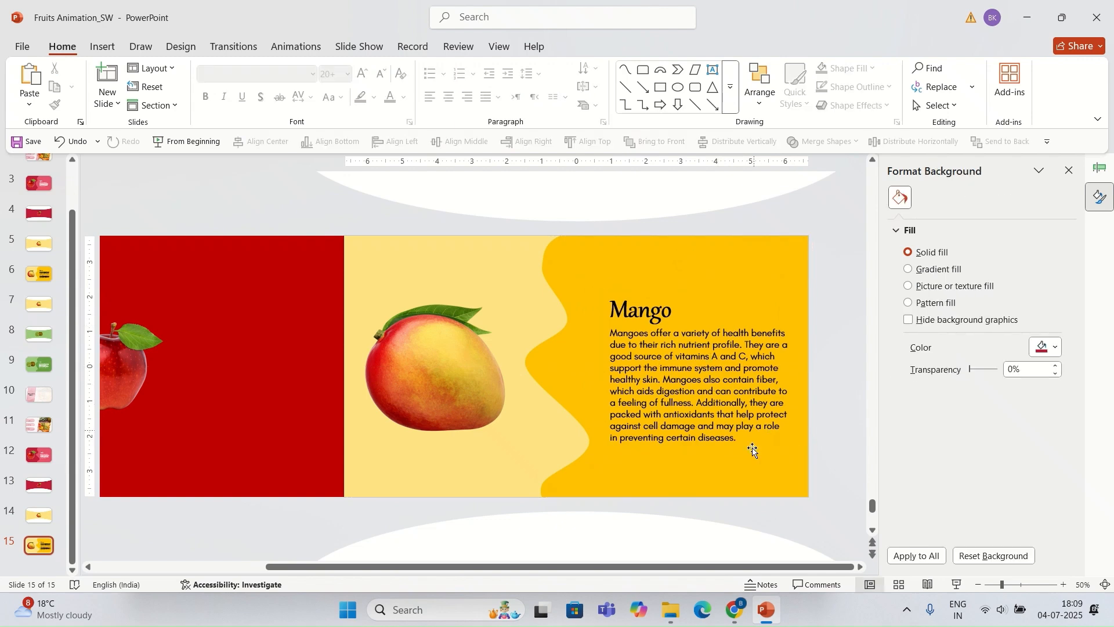
Step: Group the gold wavy shape with the Mango text
click(748, 418)
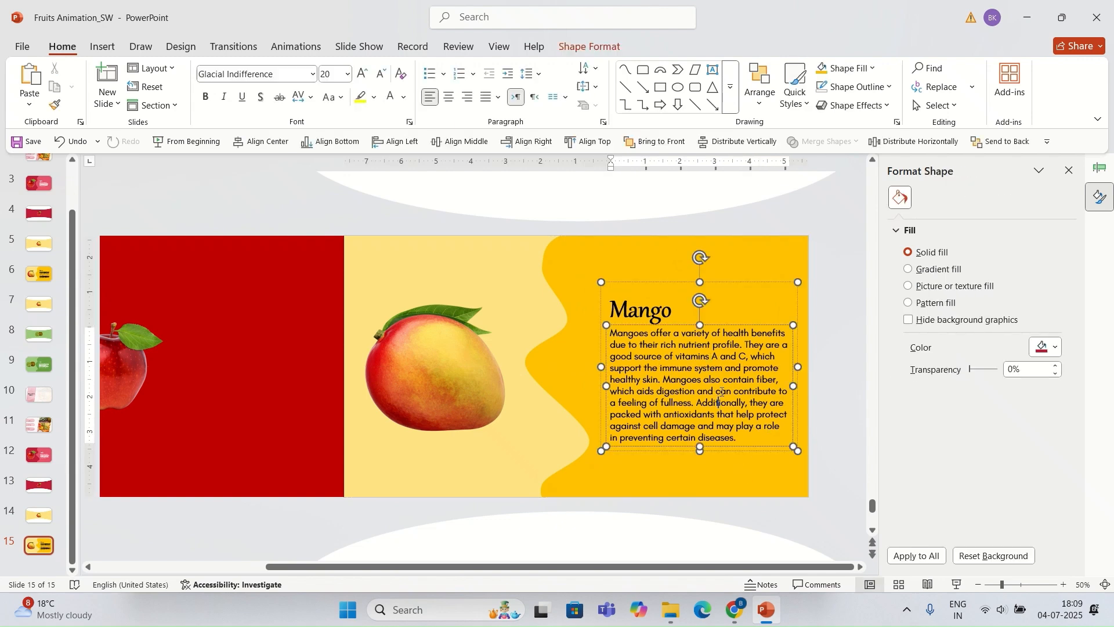
shift+click(749, 260)
key(ctrl+g)
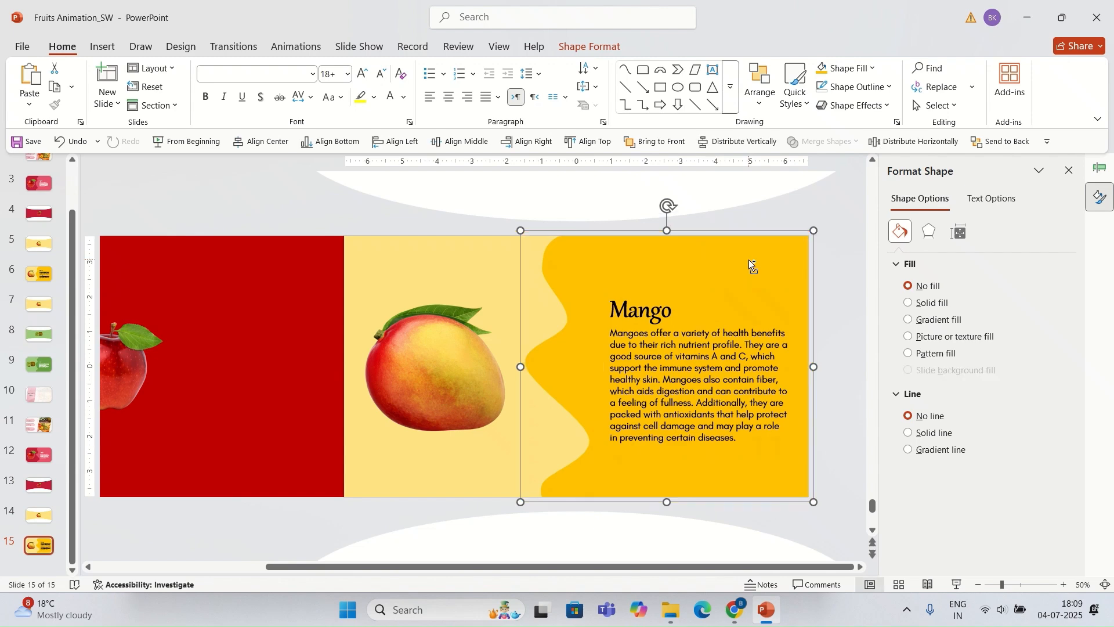
Step: Paste the Mango group onto slide 14 and move it right past the slide edge
click(45, 521)
key(ctrl+v)
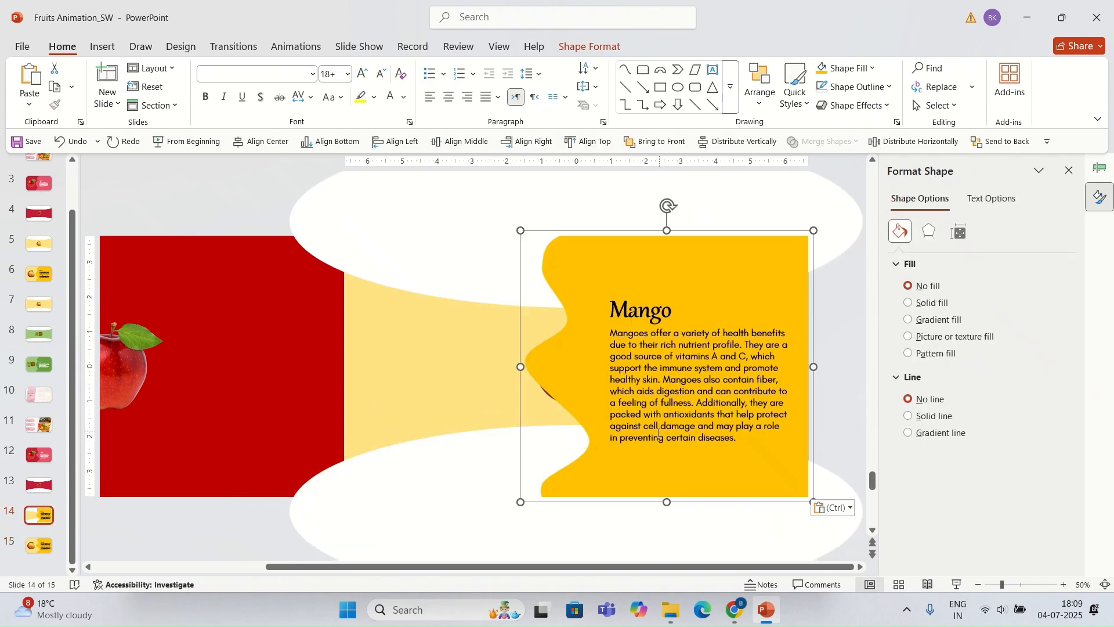
drag(595, 478, 813, 480)
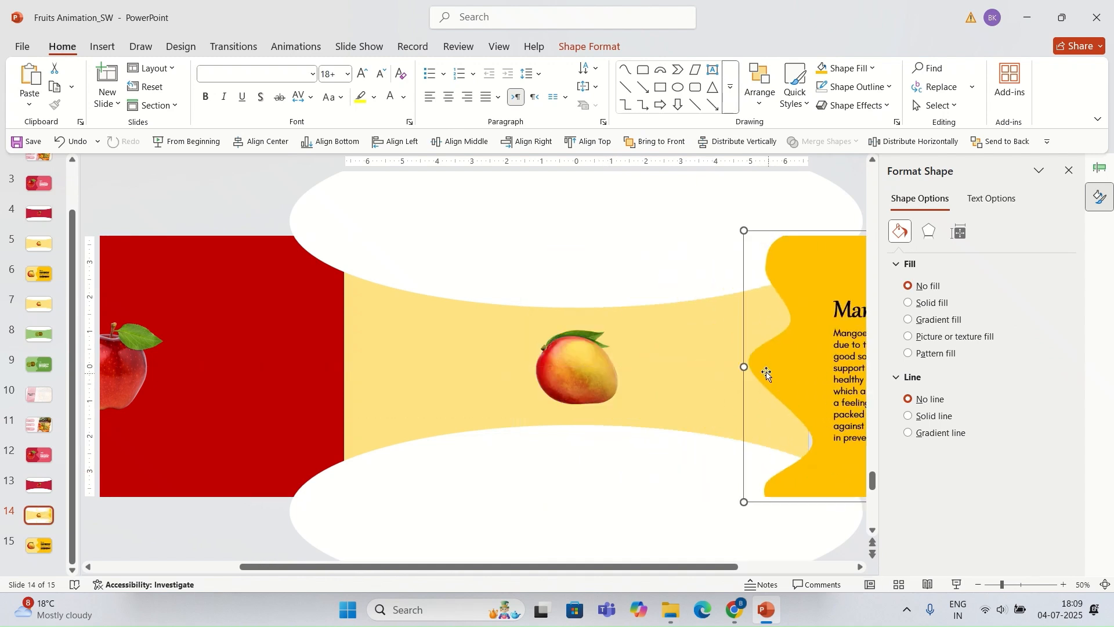
Step: Move the Mango group further right past the edge of slide 14
drag(766, 367, 834, 372)
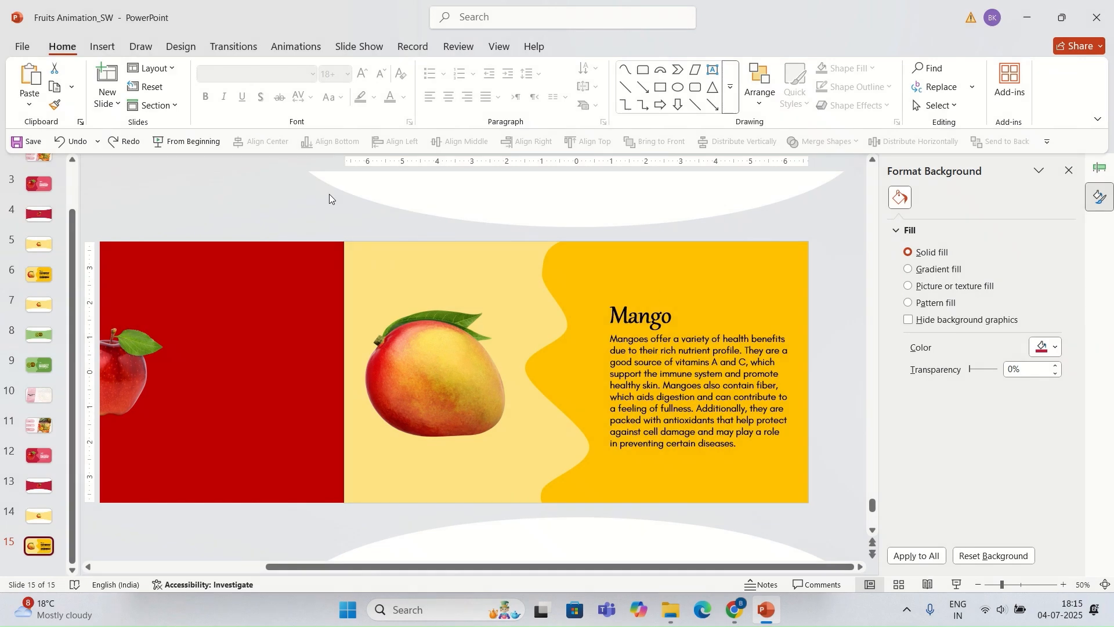
Step: Duplicate slide 15 and move the Mango group right past the new slide's edge
click(713, 281)
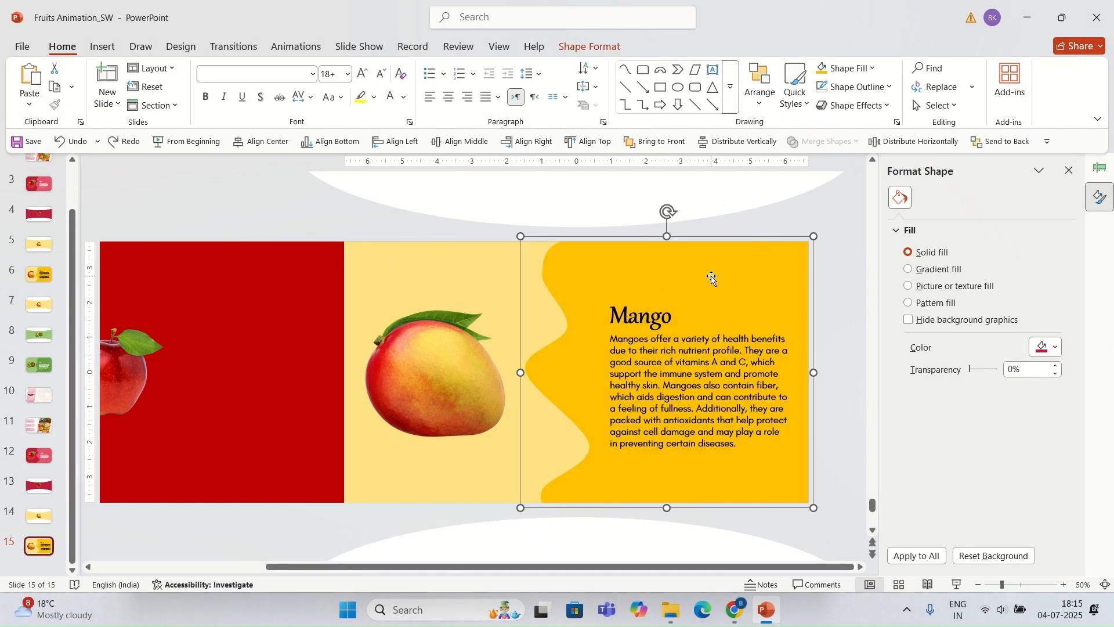
click(632, 318)
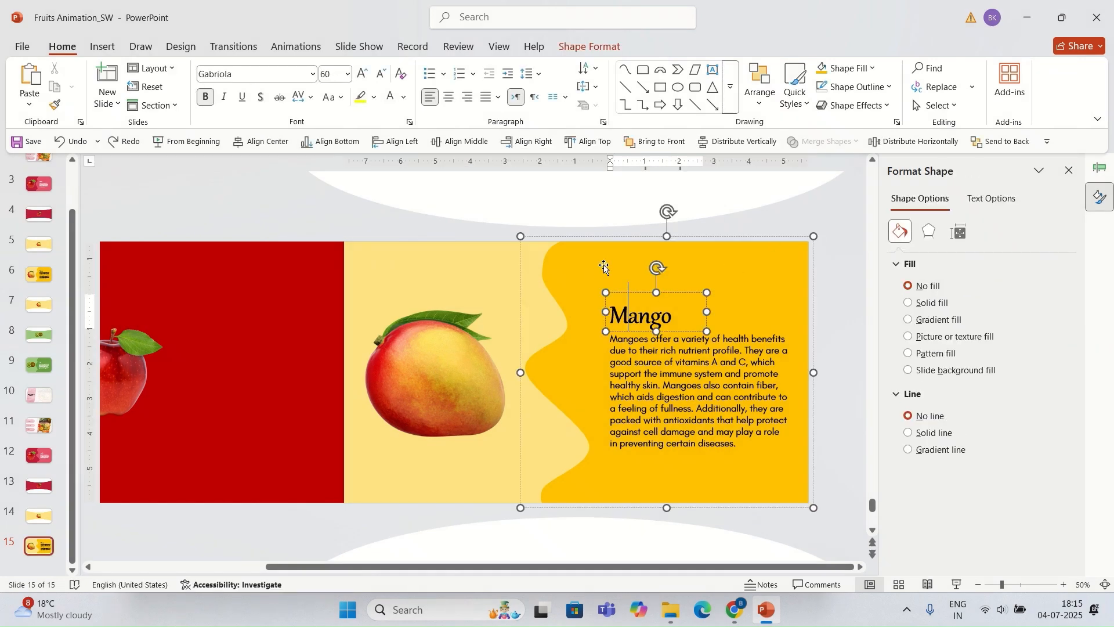
click(604, 267)
click(586, 234)
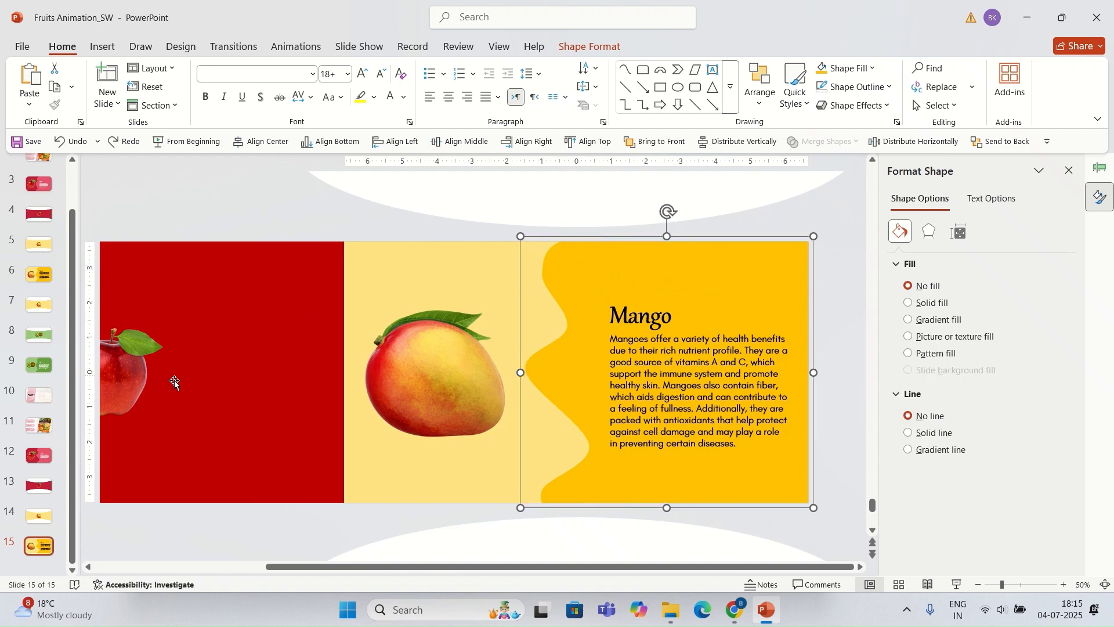
click(44, 546)
key(ctrl+d)
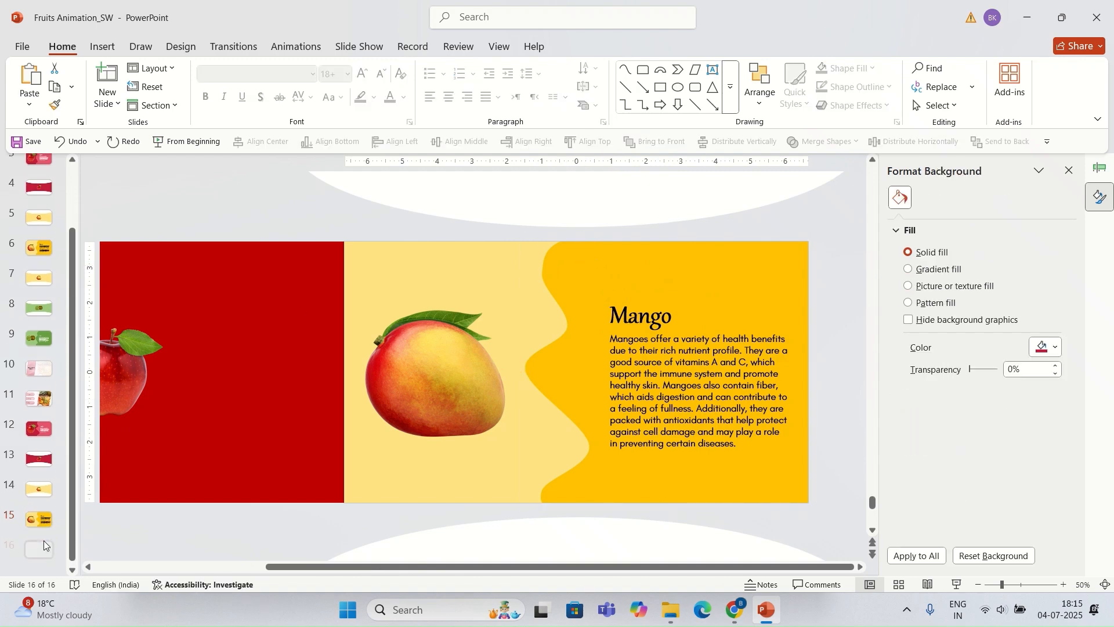
click(613, 255)
drag(589, 237, 863, 278)
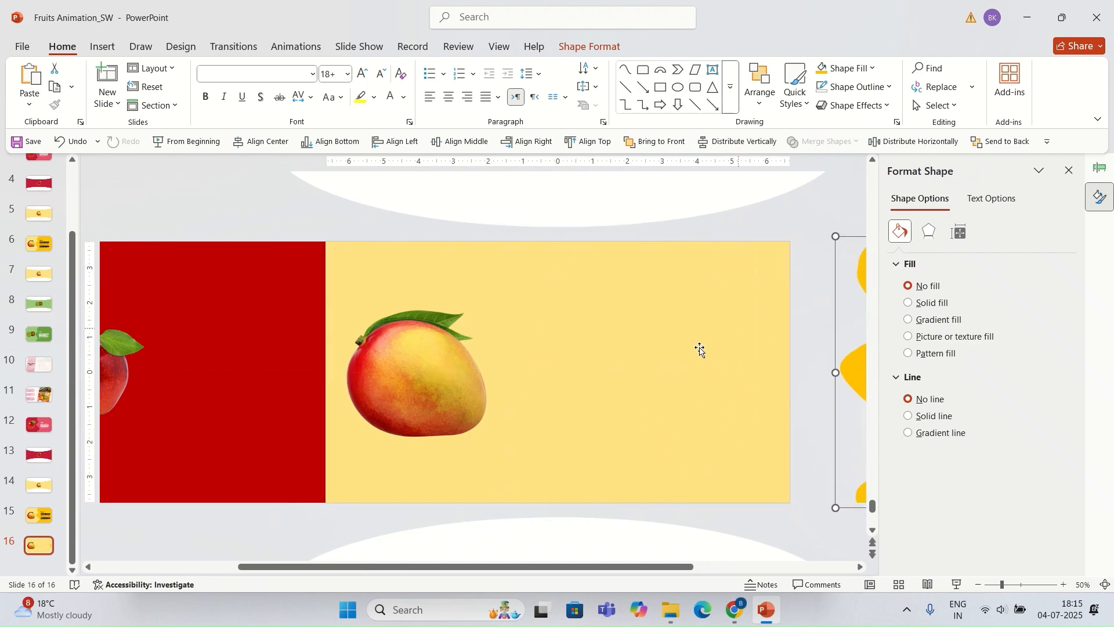
Step: Shrink the mango picture and move it to the middle of the yellow rectangle
click(465, 374)
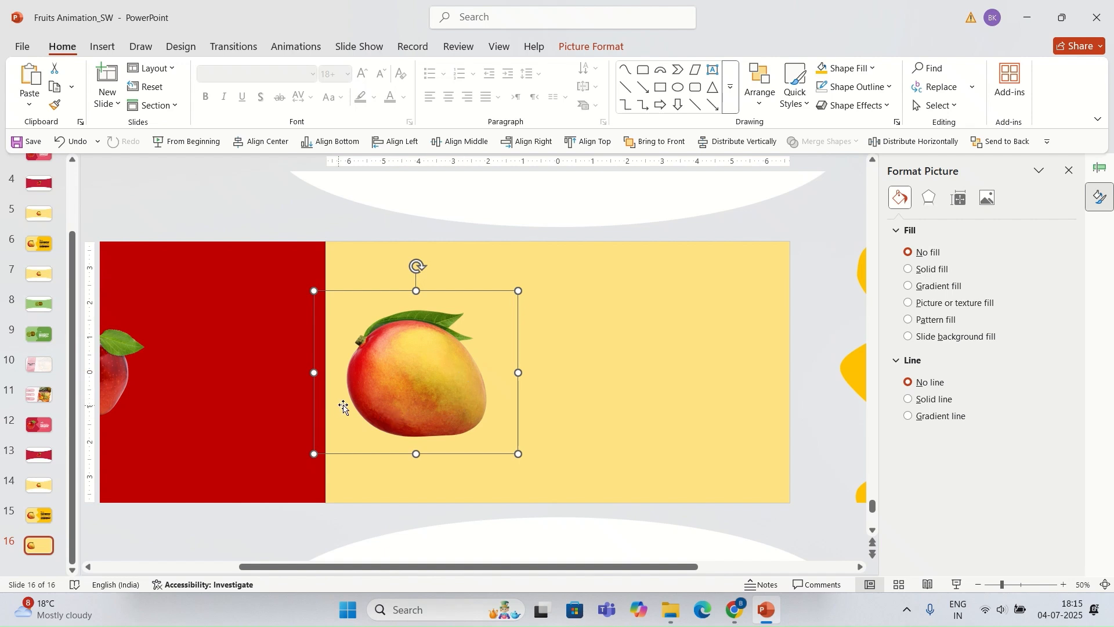
drag(322, 453, 368, 423)
drag(454, 371, 591, 371)
Step: Move the top and bottom white ellipses closer to the mango and center them on the slide
click(535, 538)
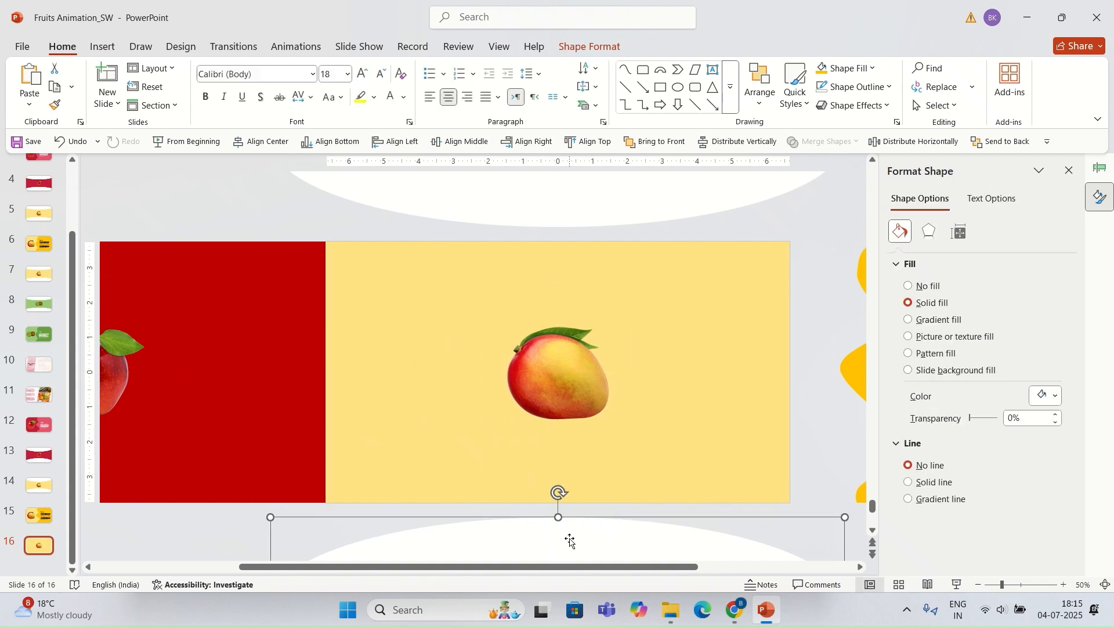
drag(568, 544, 584, 456)
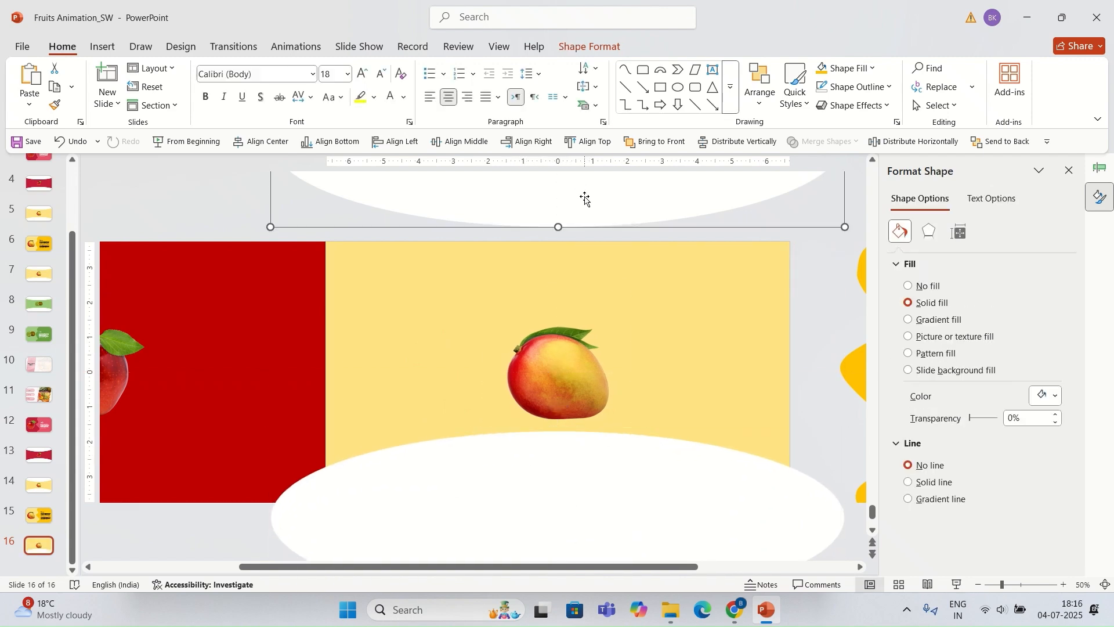
drag(584, 197, 586, 256)
shift+click(589, 464)
click(591, 363)
click(452, 142)
click(261, 142)
Step: Group the two white ellipses, align them to the slide's middle, and ungroup them again
click(419, 378)
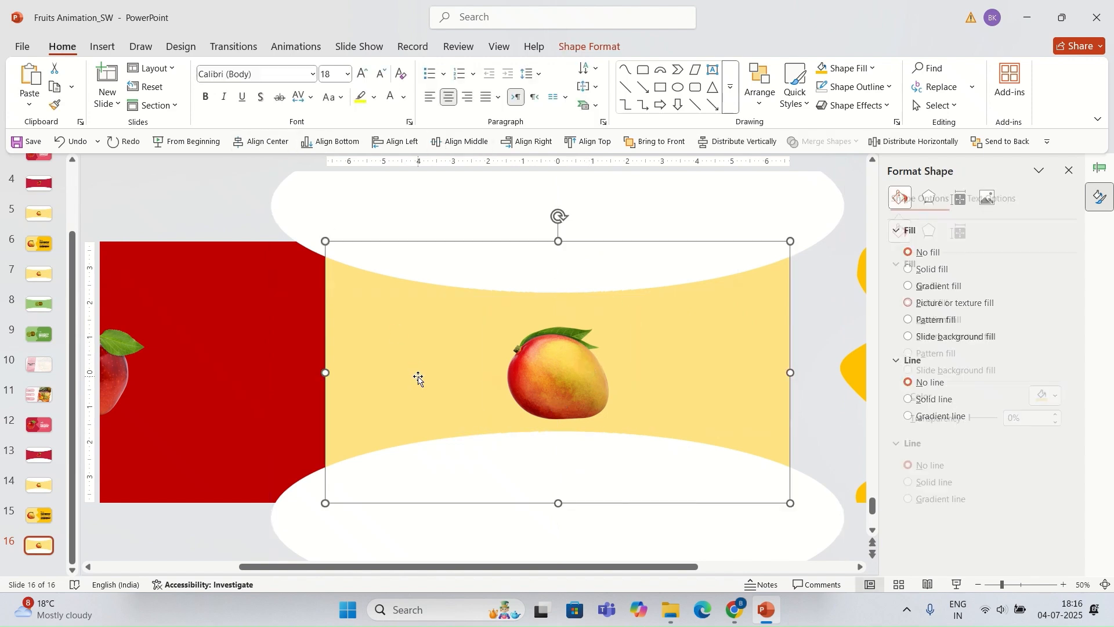
click(638, 273)
shift+click(620, 465)
key(ctrl+g)
click(459, 142)
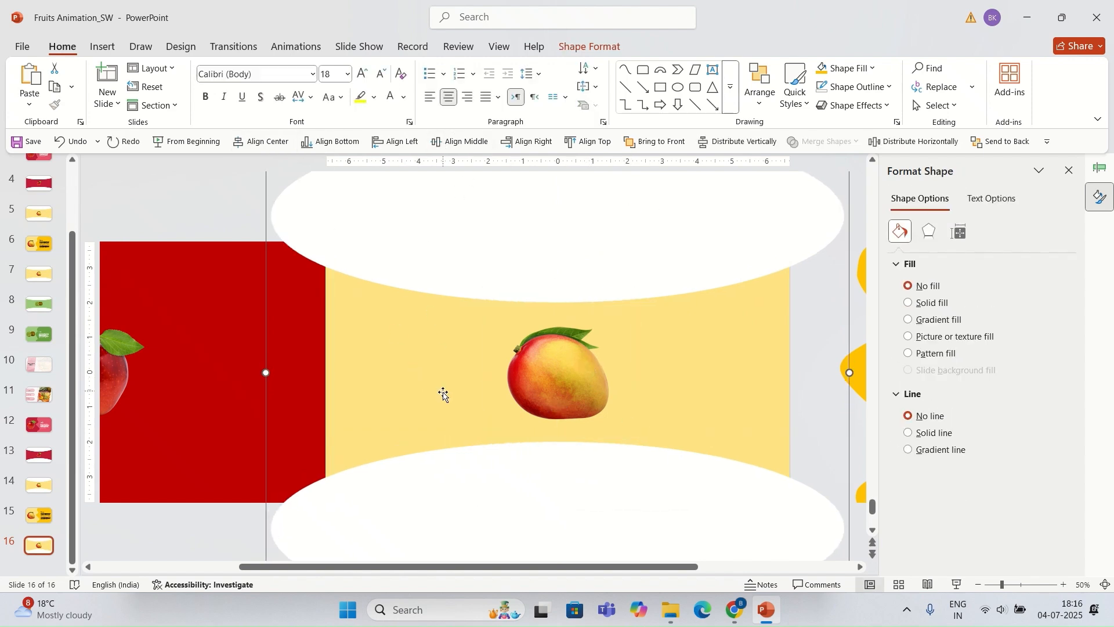
key(ctrl+shift+g)
click(205, 514)
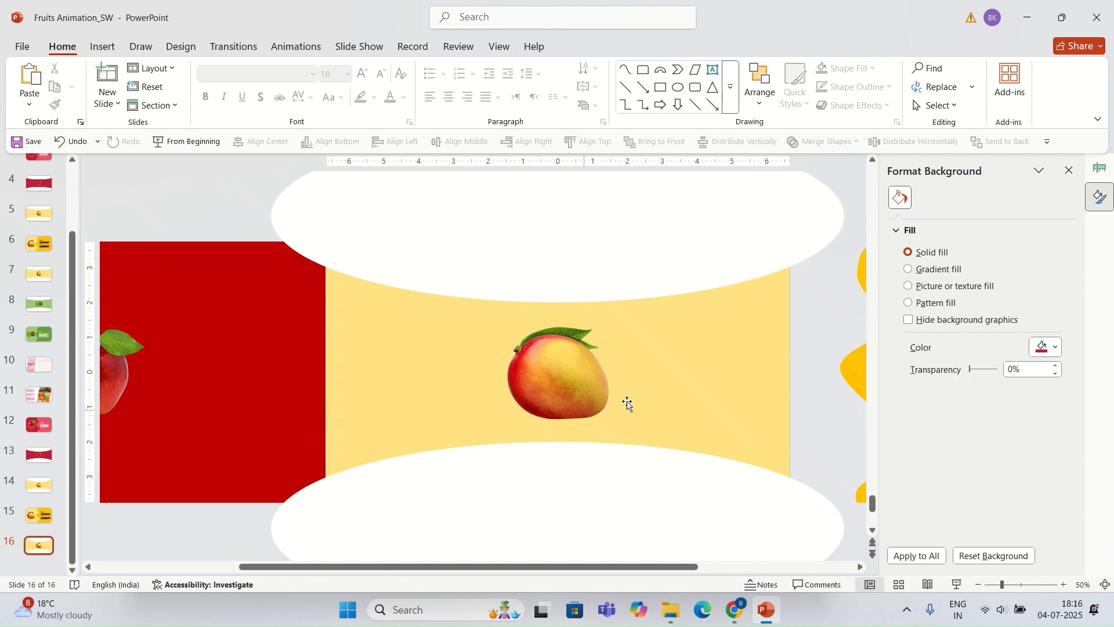
Step: Duplicate slide 16 and delete the red rectangle with the apple on the new slide
click(44, 550)
key(ctrl+d)
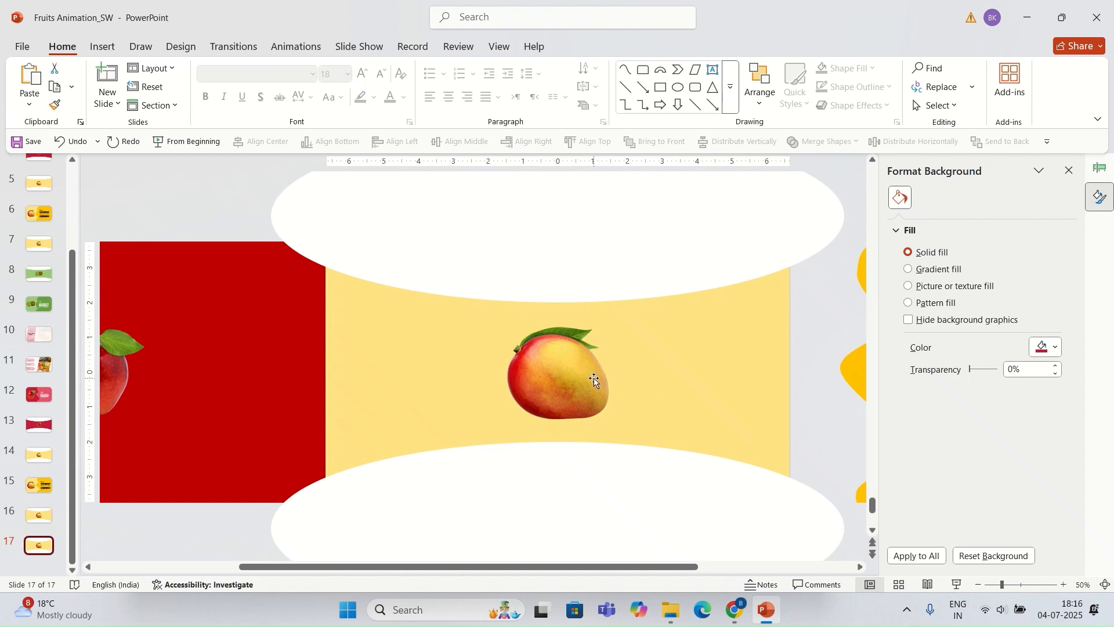
click(194, 383)
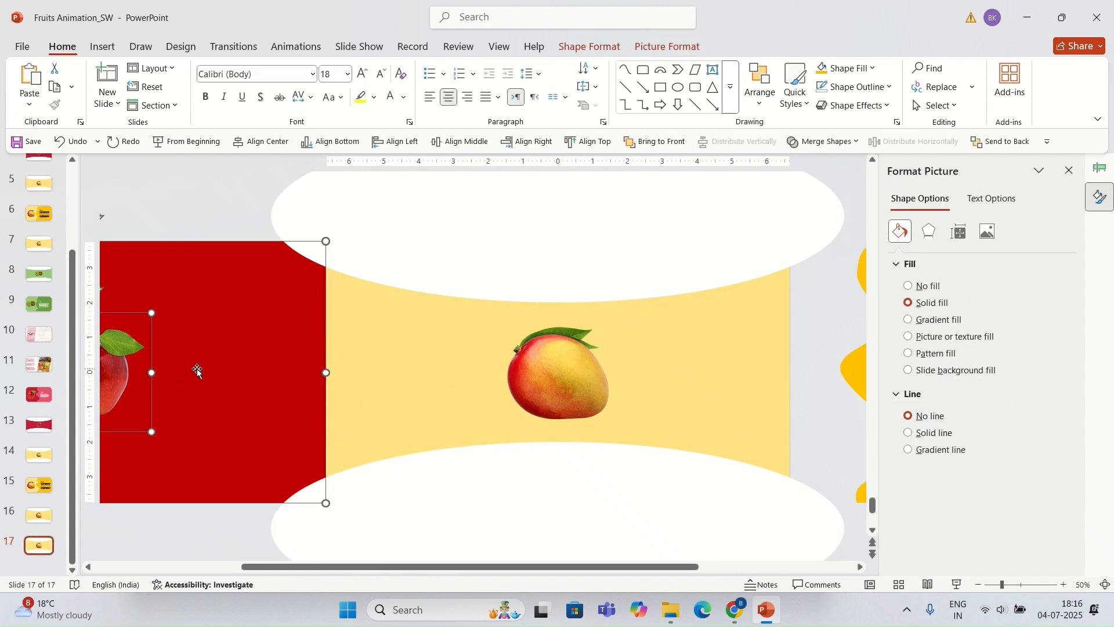
key(Delete)
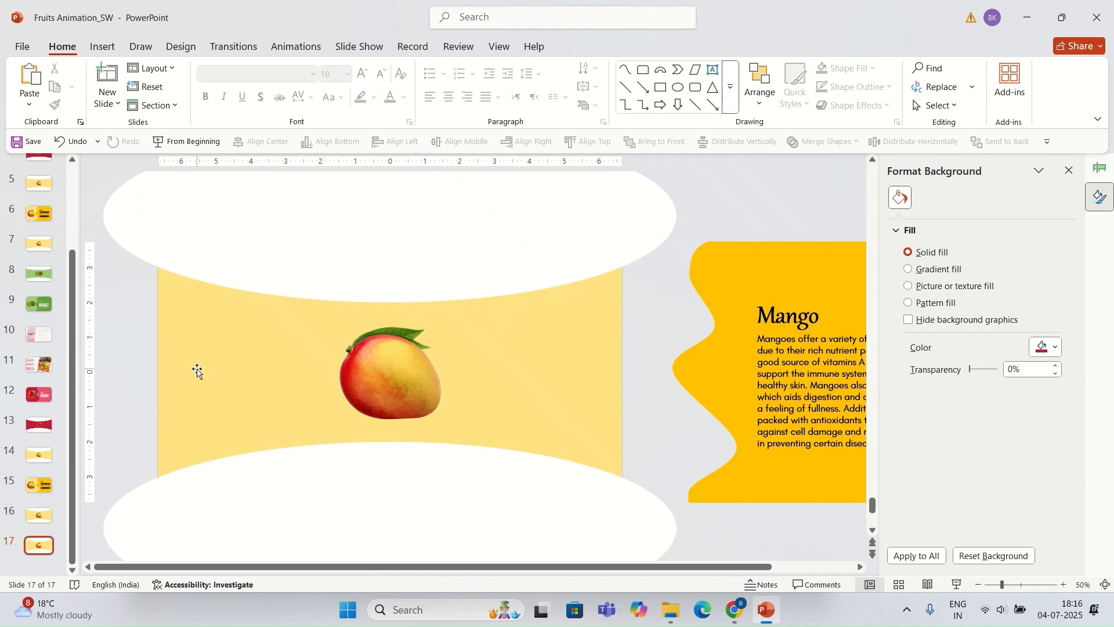
Step: Move the mango picture and yellow rectangle left to the slide's left edge
click(378, 371)
shift+click(613, 400)
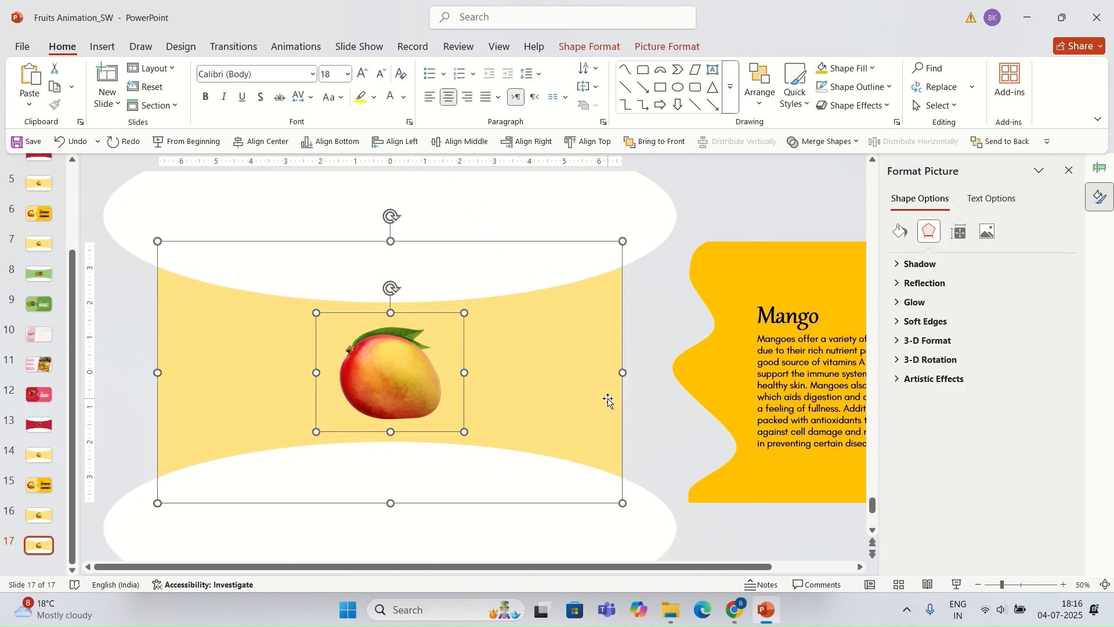
drag(608, 401, 141, 388)
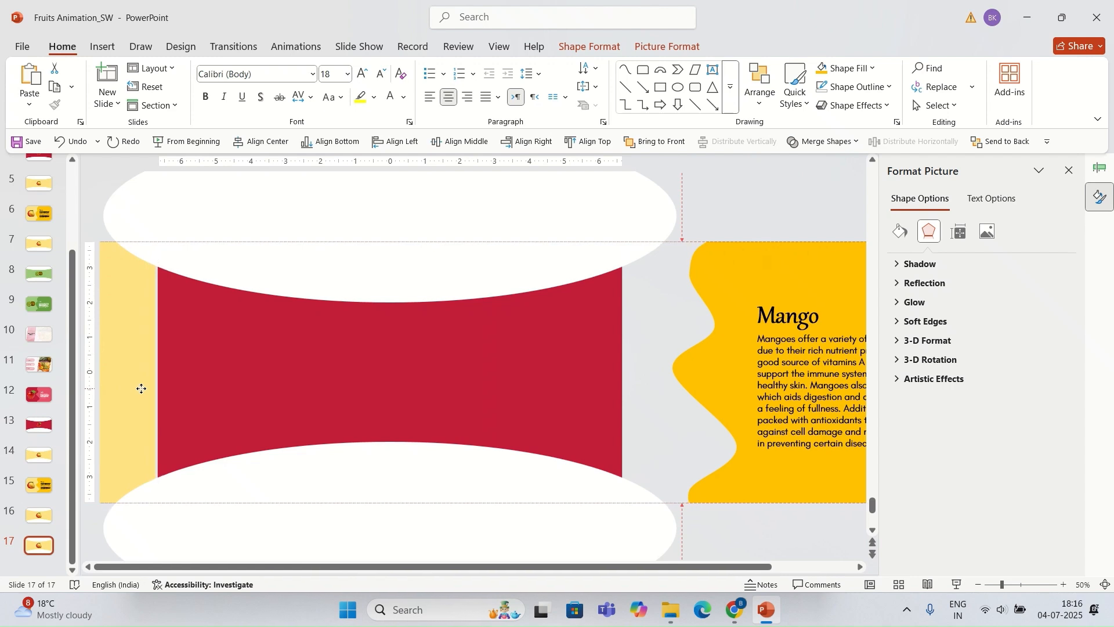
Step: Drag the yellow rectangle back across the slide area between the white ellipses
click(660, 389)
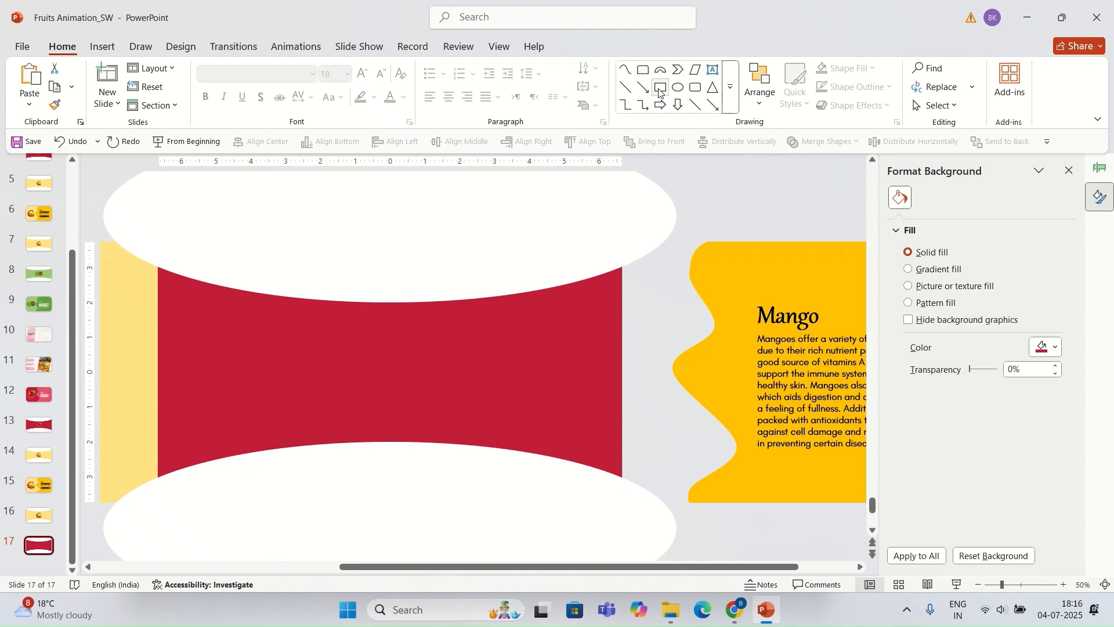
click(130, 384)
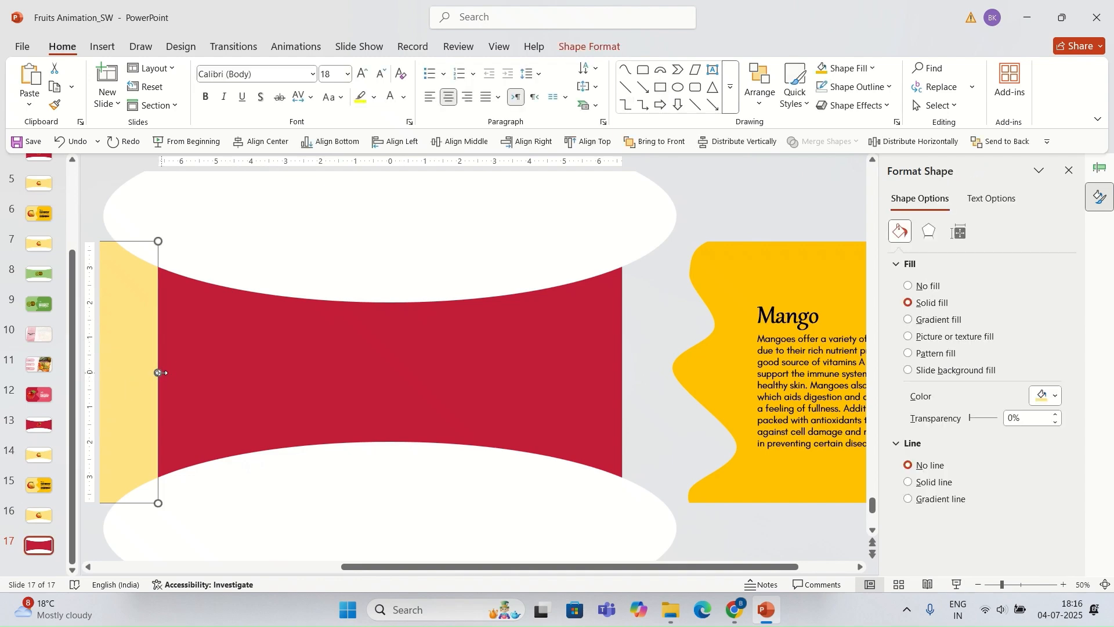
scroll(161, 373, left, 5)
drag(164, 390, 470, 371)
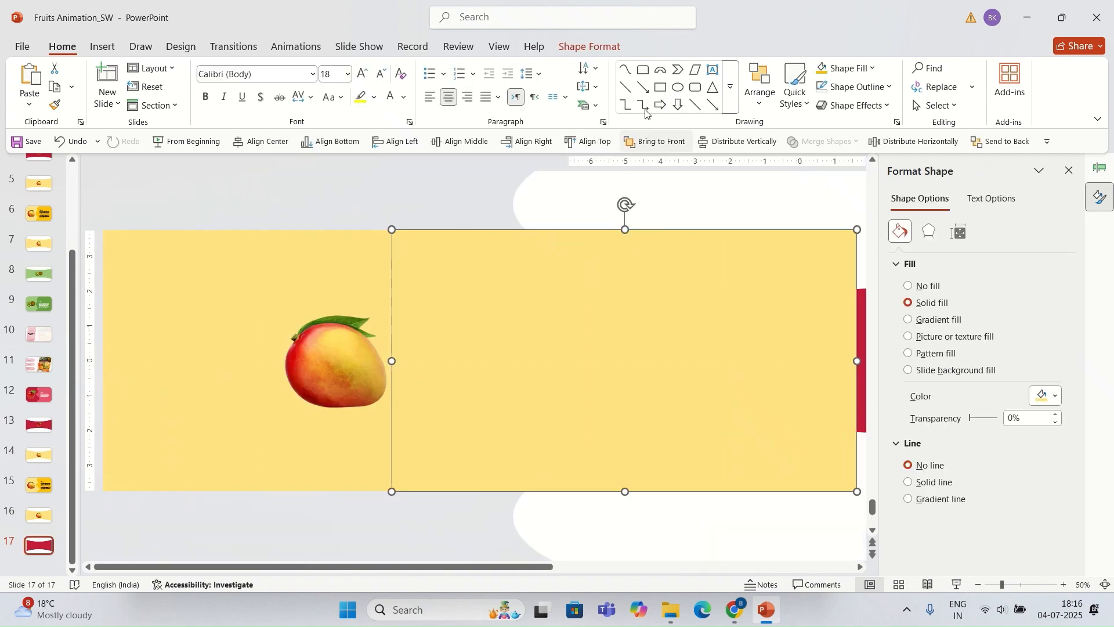
Step: Fill the rectangle with the recent light green color and send it to back
click(596, 47)
click(419, 67)
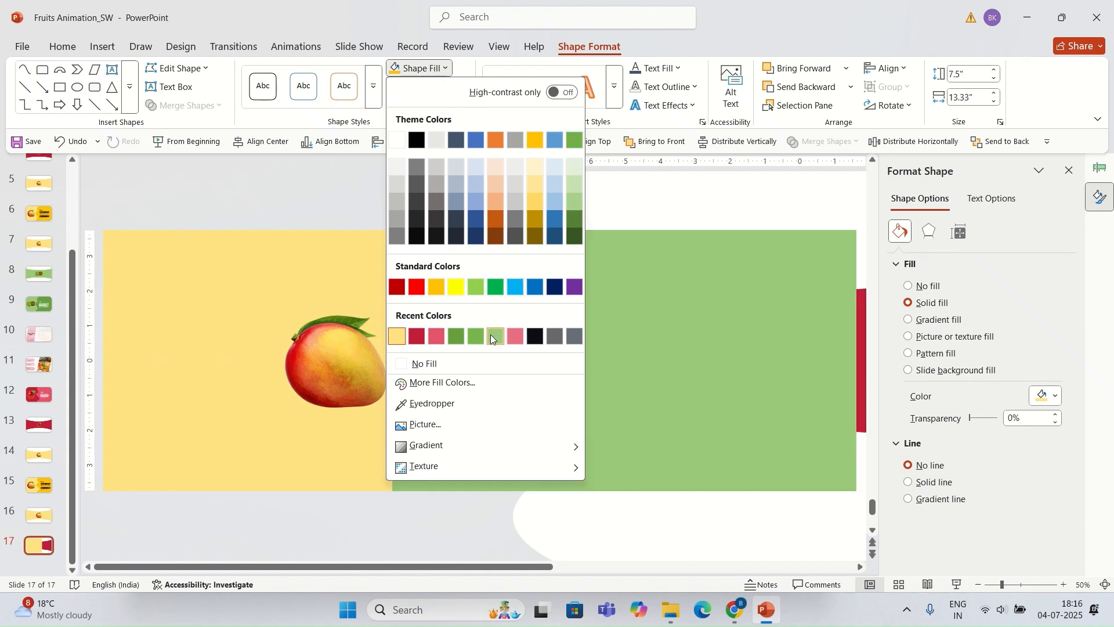
click(490, 337)
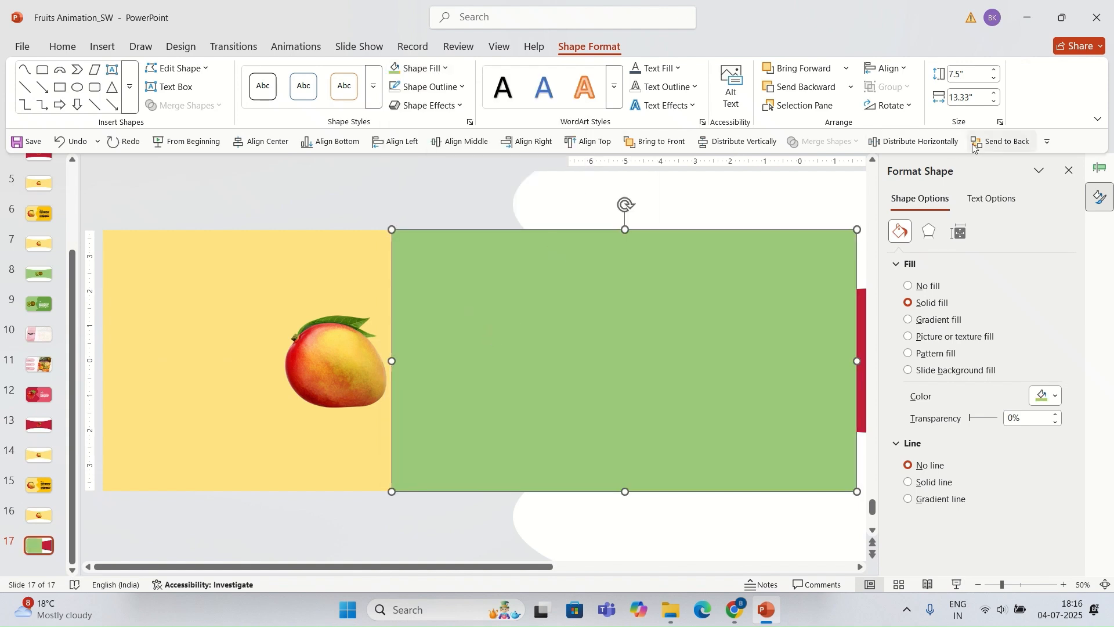
click(974, 142)
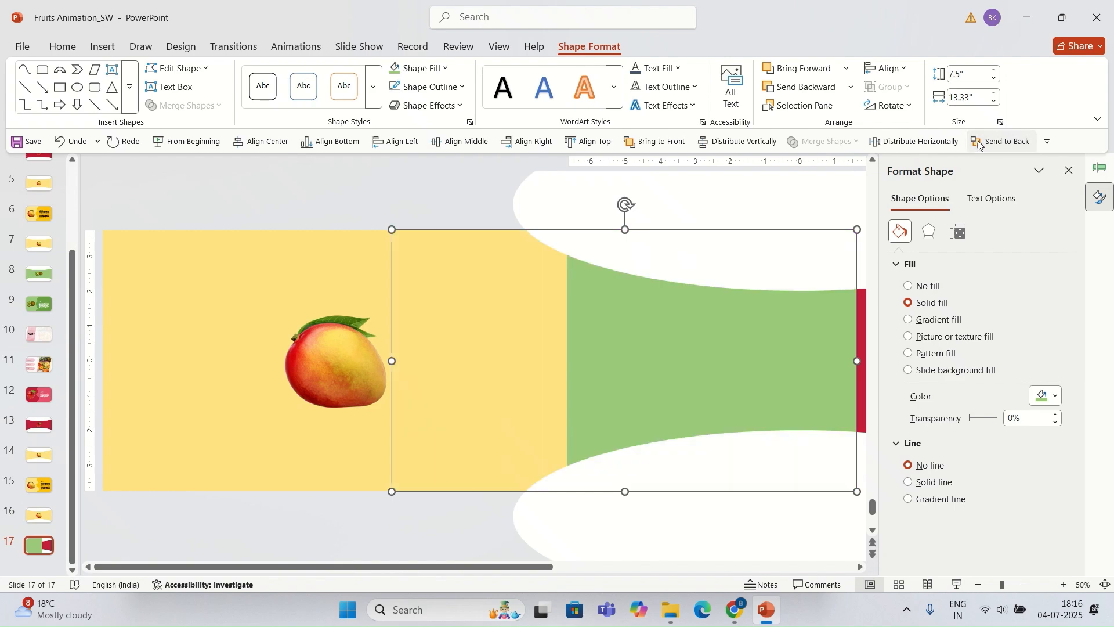
Step: Right-align the green rectangle and paste the kiwi picture onto its center
click(526, 142)
scroll(663, 326, down, 2)
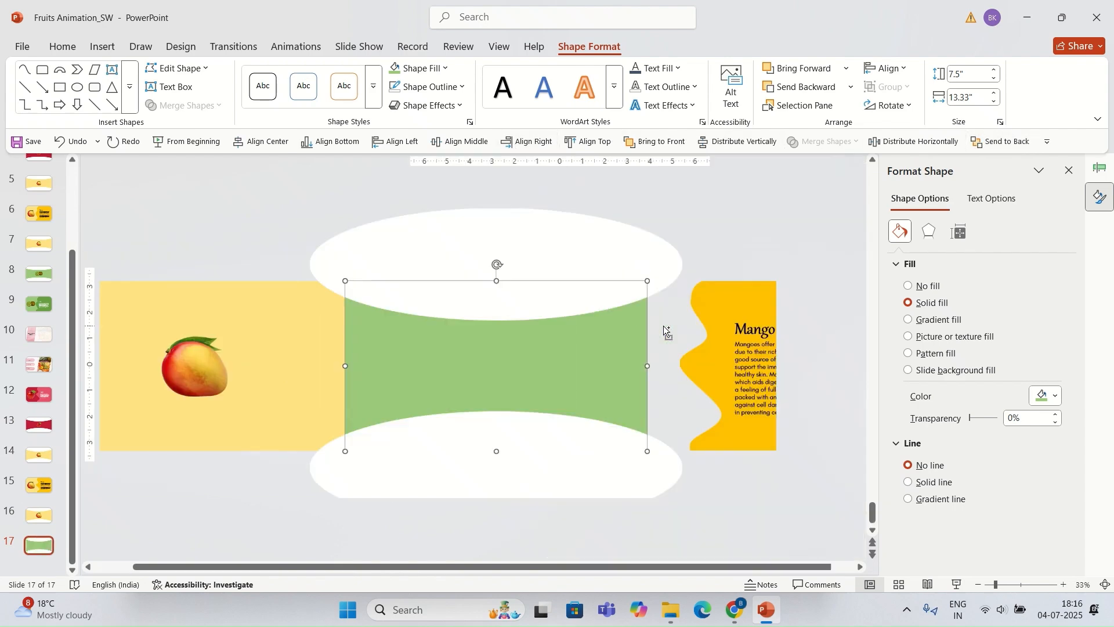
click(670, 327)
click(605, 370)
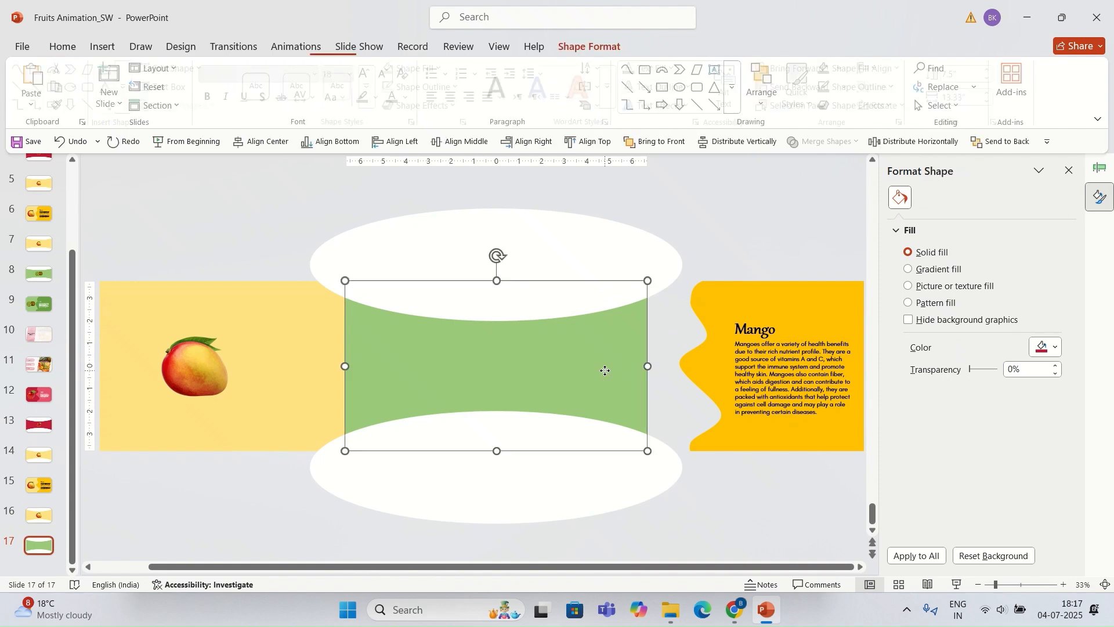
click(696, 329)
key(ctrl+v)
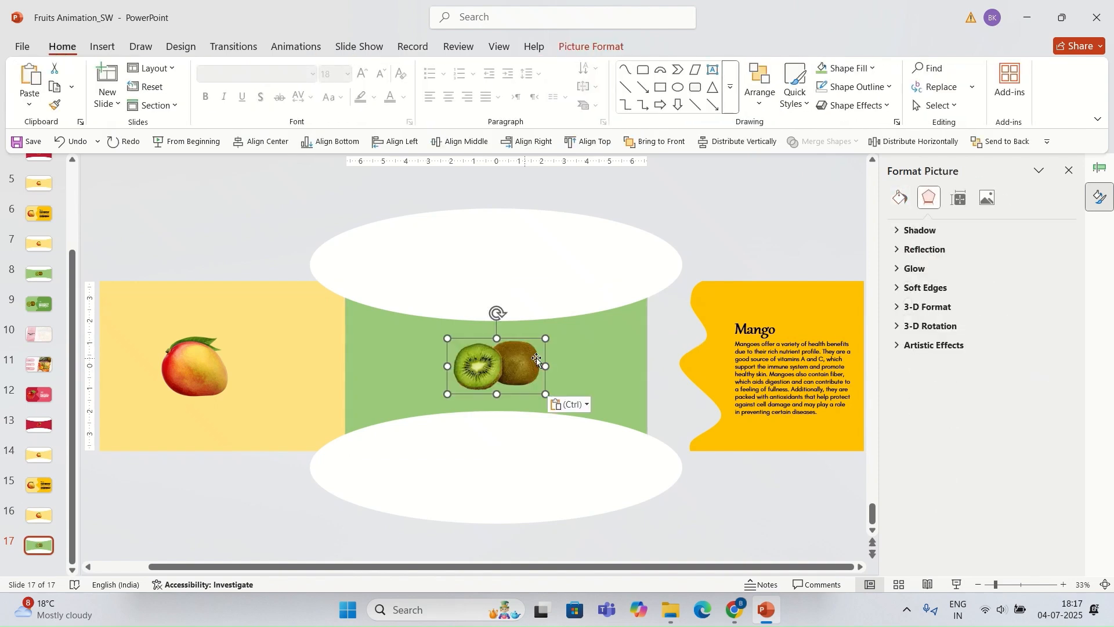
Step: Select the green rectangle together with the kiwi picture and copy them
click(662, 351)
click(516, 366)
shift+click(592, 350)
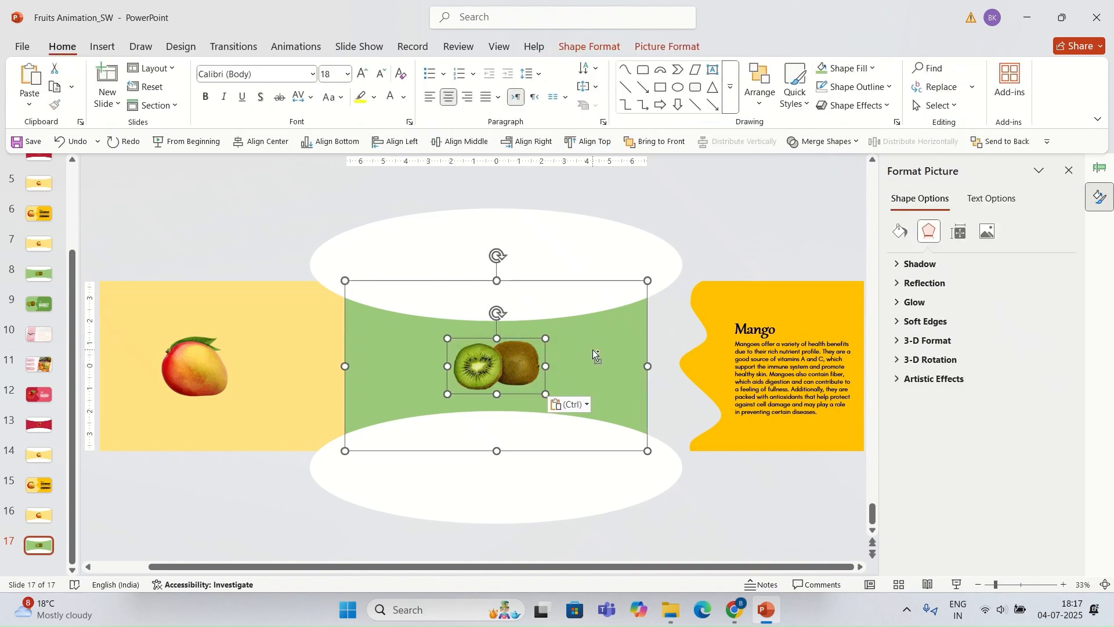
key(ctrl+c)
Step: Paste the green rectangle and kiwi onto slide 16, move them right behind the Mango panel and send them to back
click(39, 515)
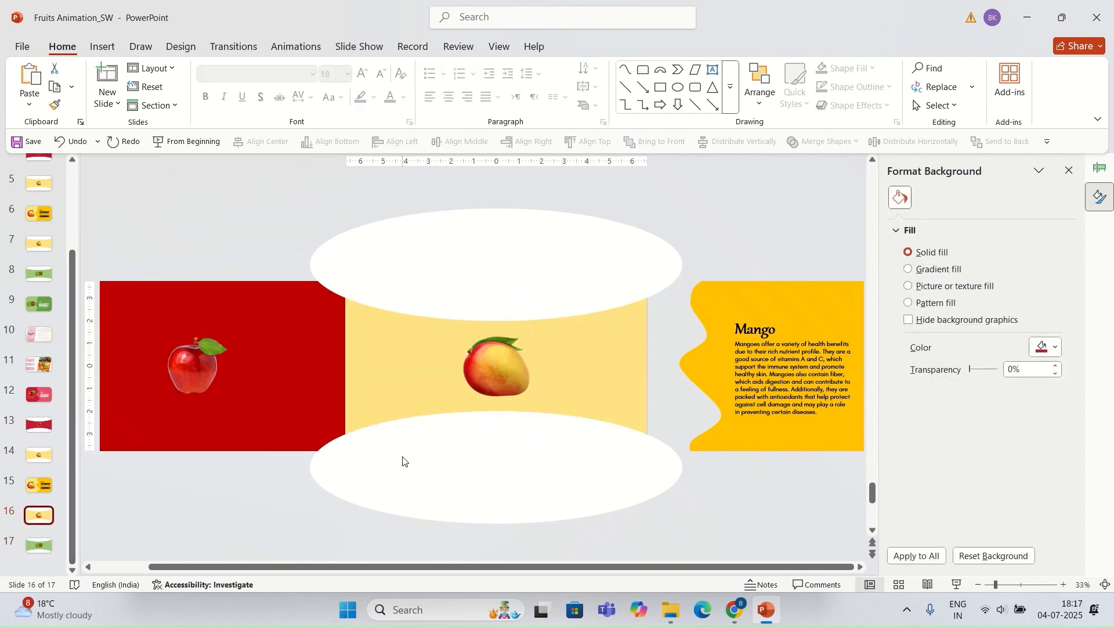
key(ctrl+v)
drag(380, 423, 680, 425)
click(986, 142)
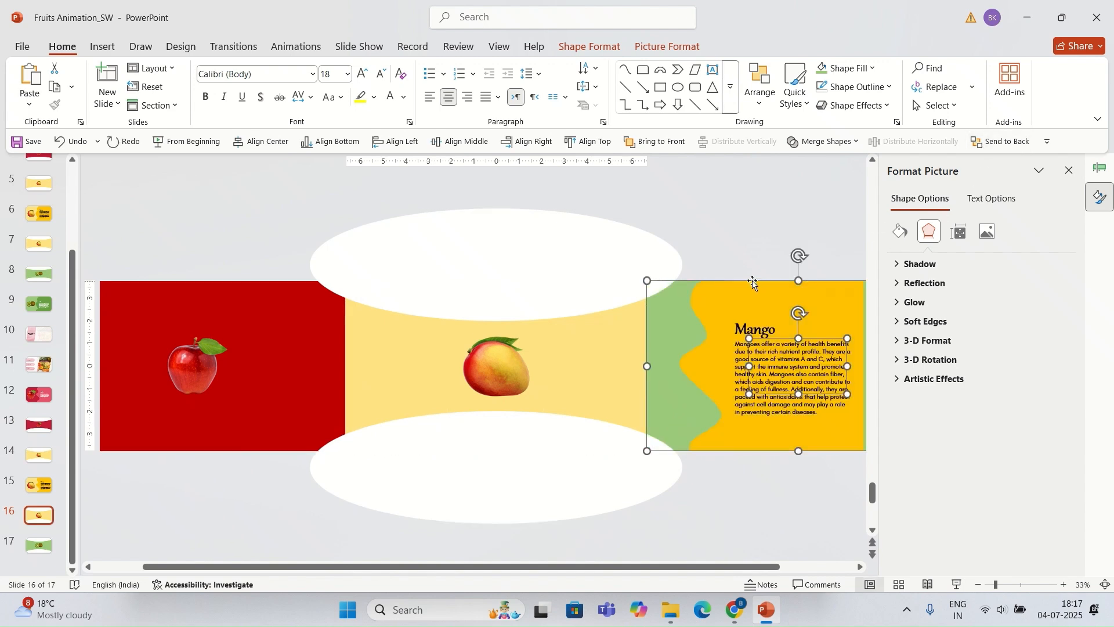
click(725, 243)
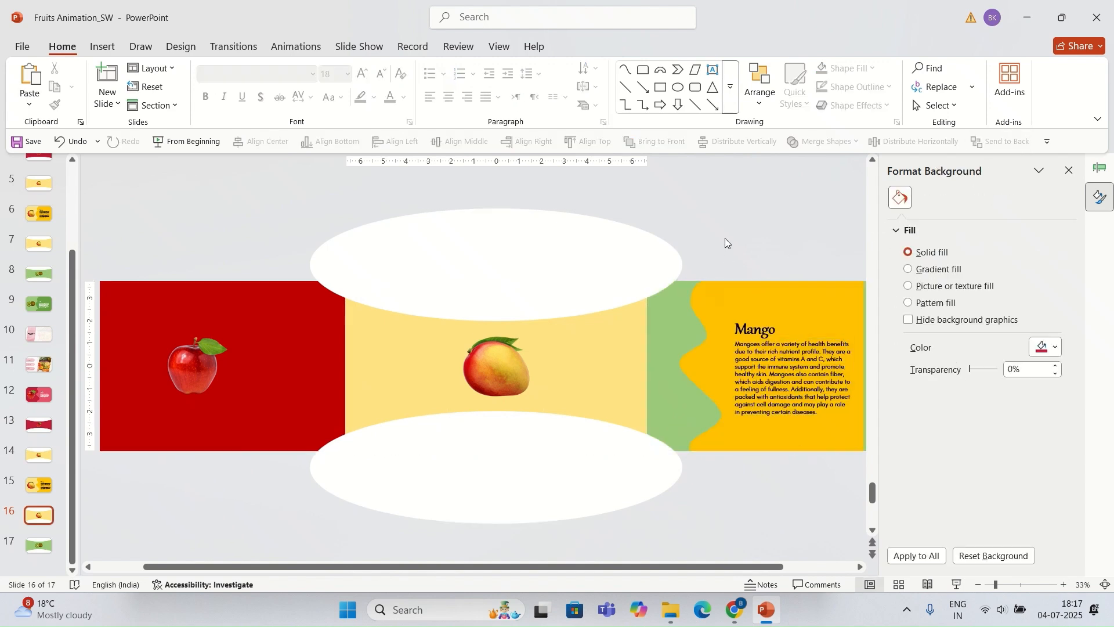
click(44, 551)
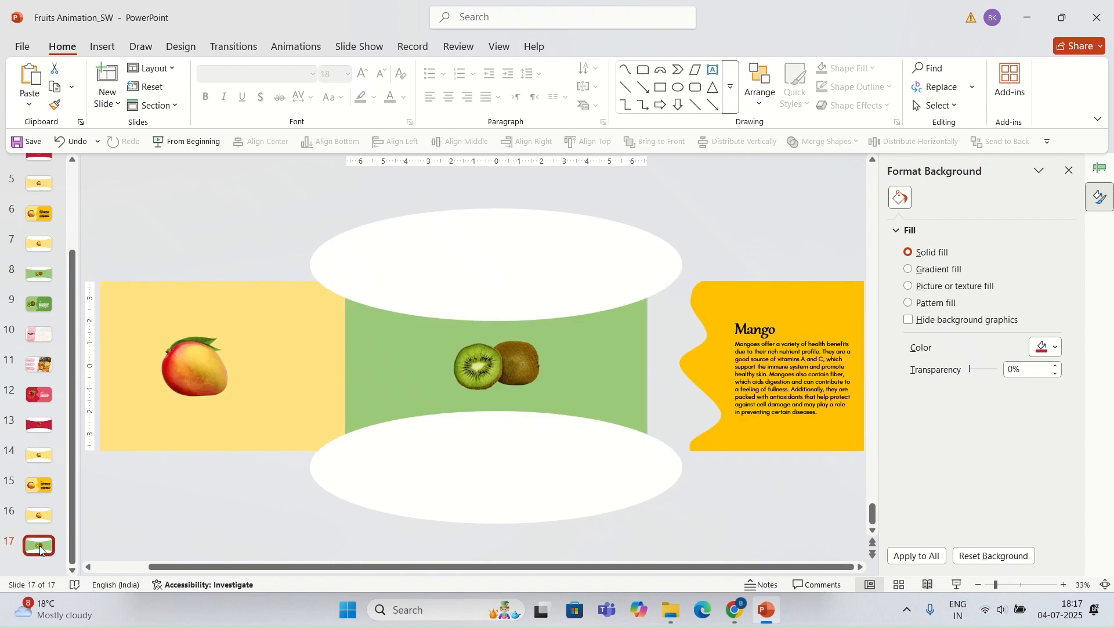